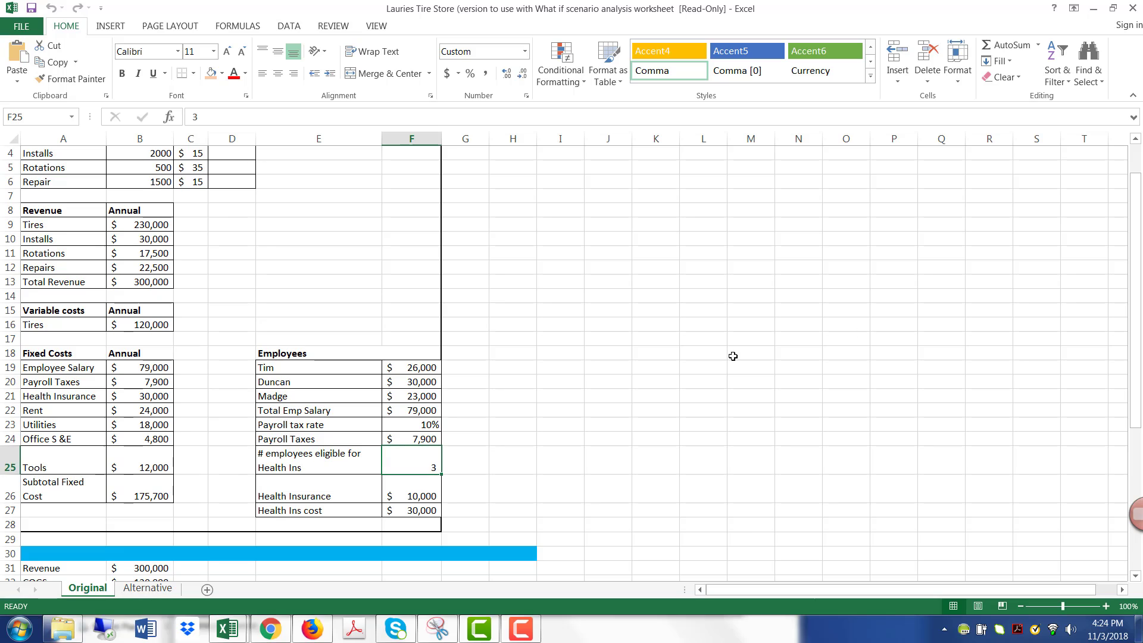
- Copy the entire Original worksheet into a new blank sheet
scroll(365, 329, up, 1)
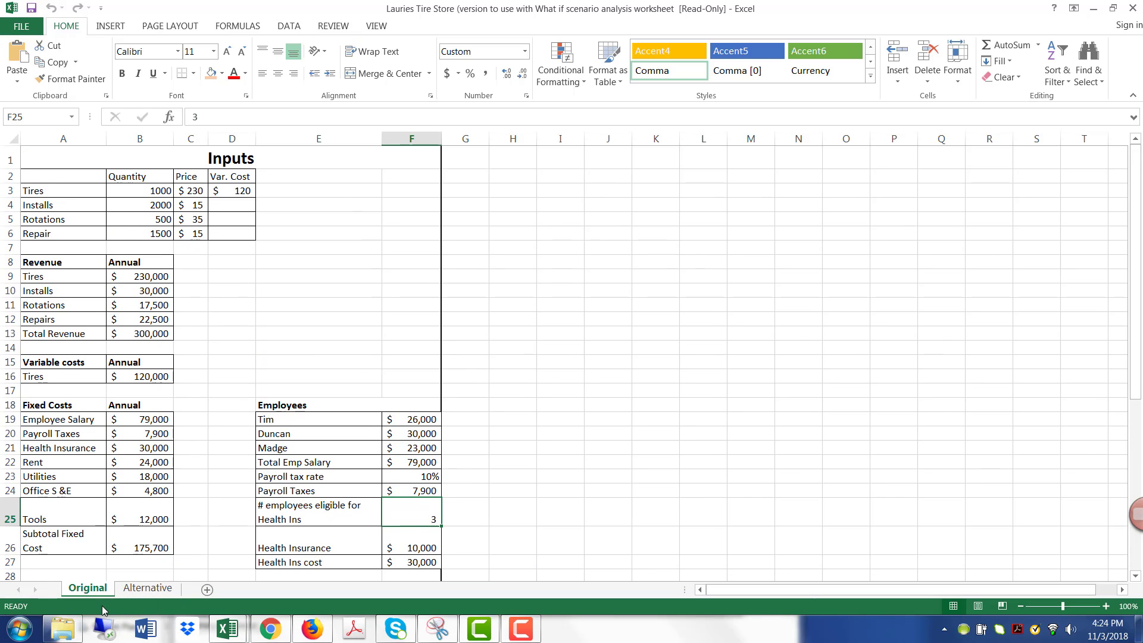
click(13, 138)
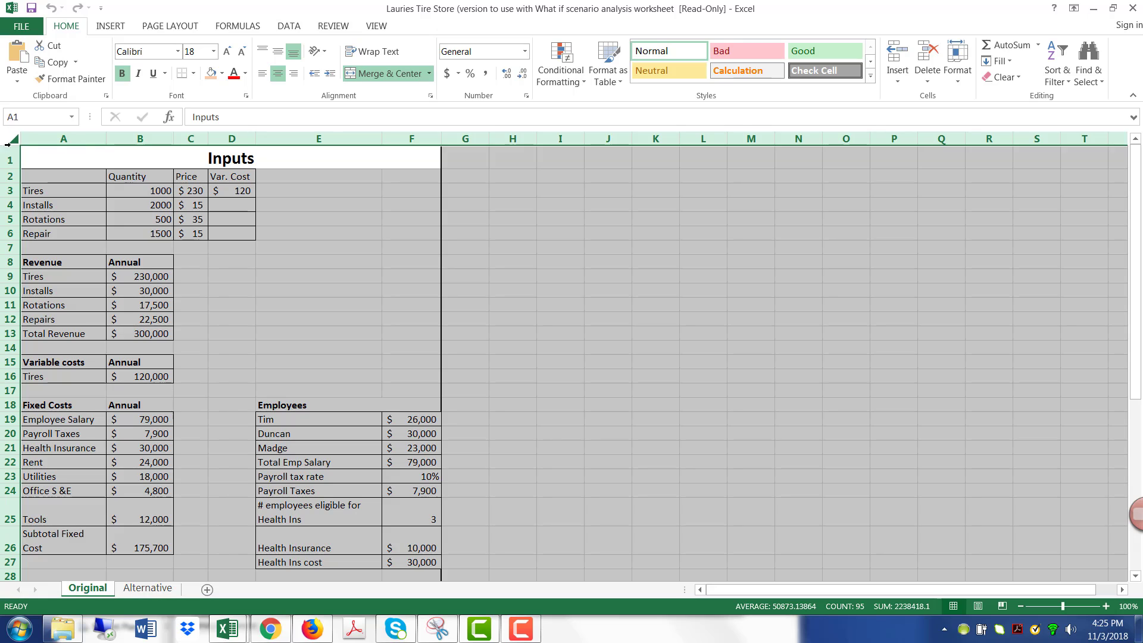
key(ctrl+c)
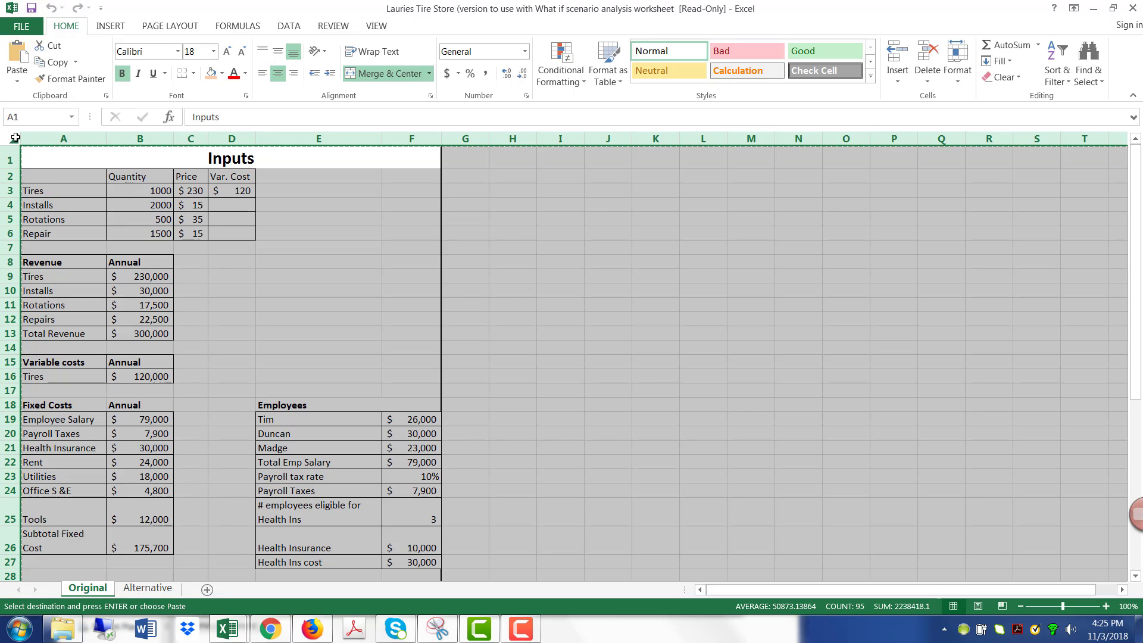
right_click(22, 141)
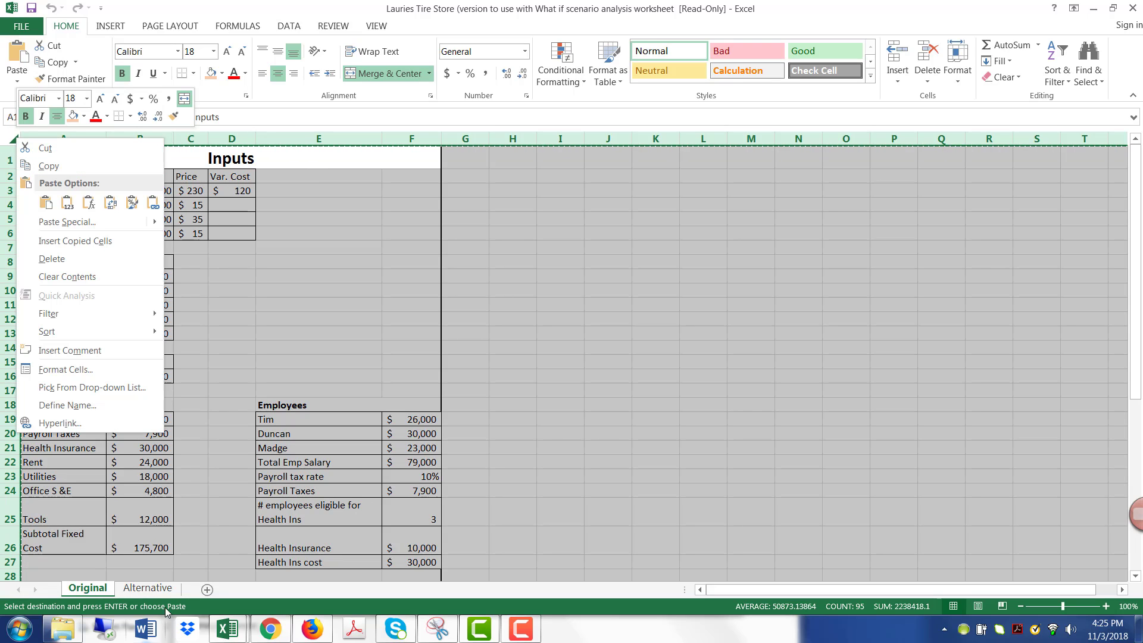
click(208, 588)
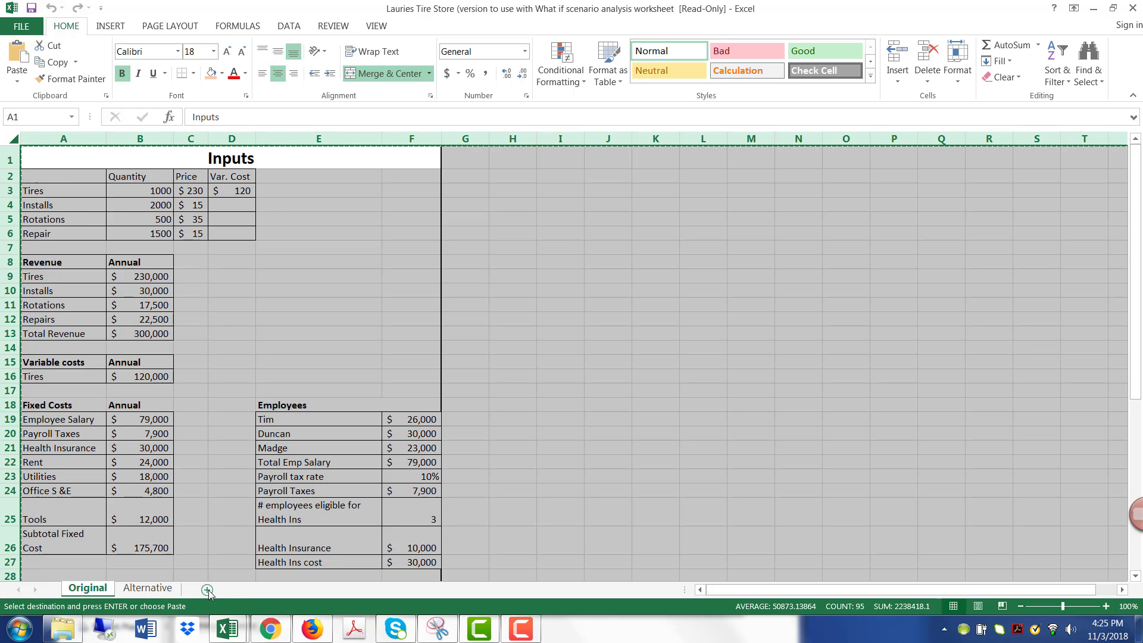
click(207, 590)
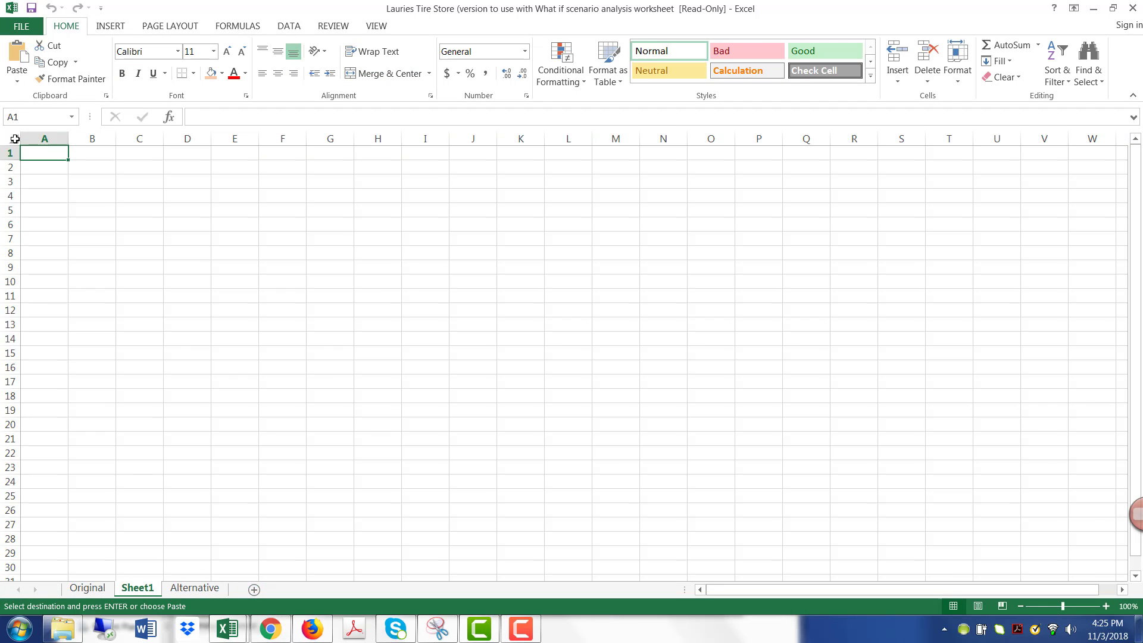
click(15, 138)
key(ctrl+v)
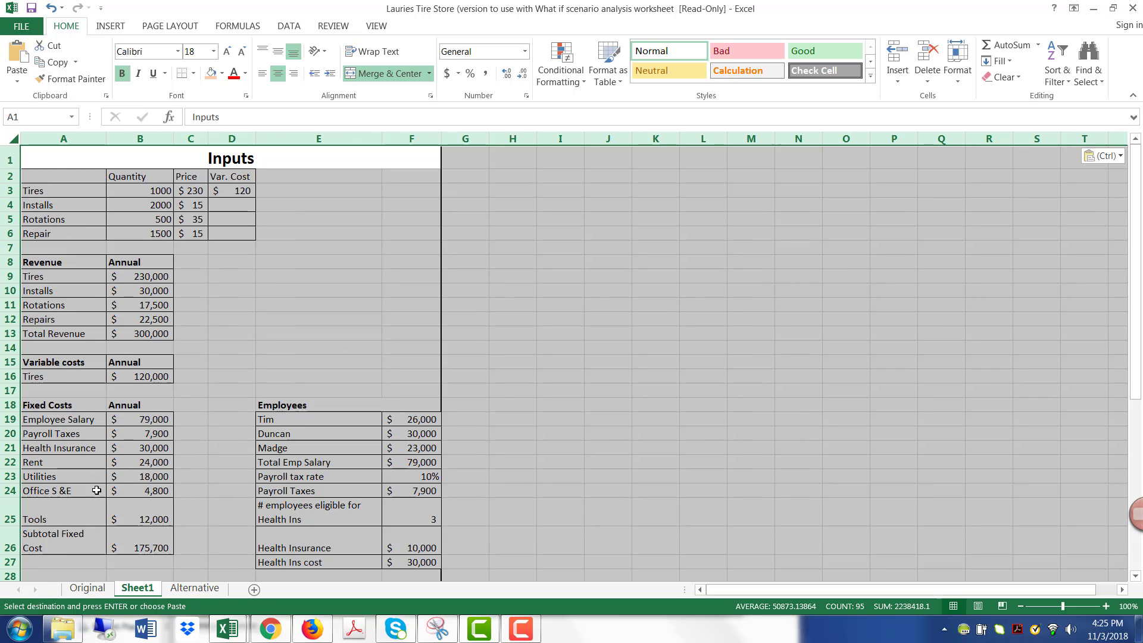
- Rename the new sheet as "working data" and clear the whole-sheet selection
drag(143, 590, 207, 578)
text(working data)
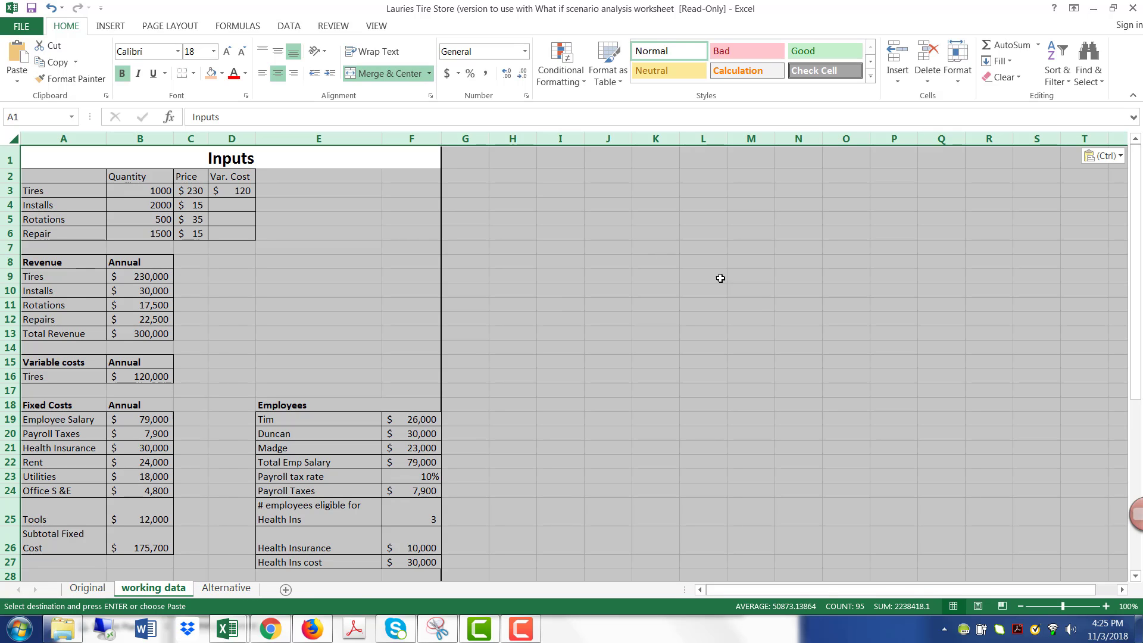
drag(749, 306, 747, 316)
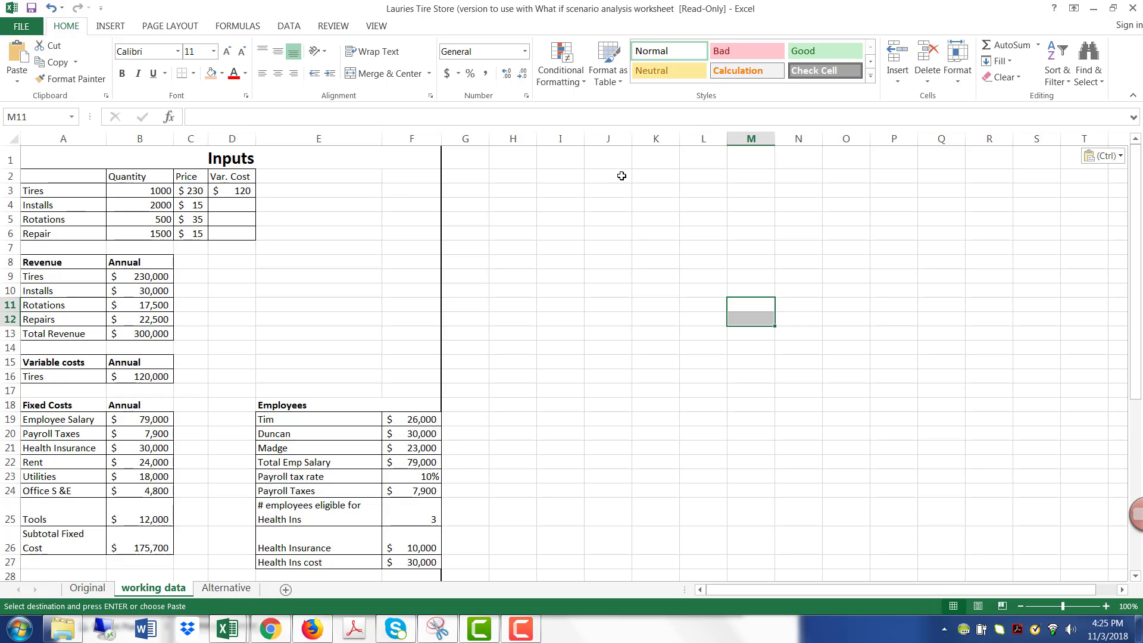
- Run Goal Seek to bring the operating profit in B45 to 0 by changing the tires quantity in B3, and discard the solution
click(289, 24)
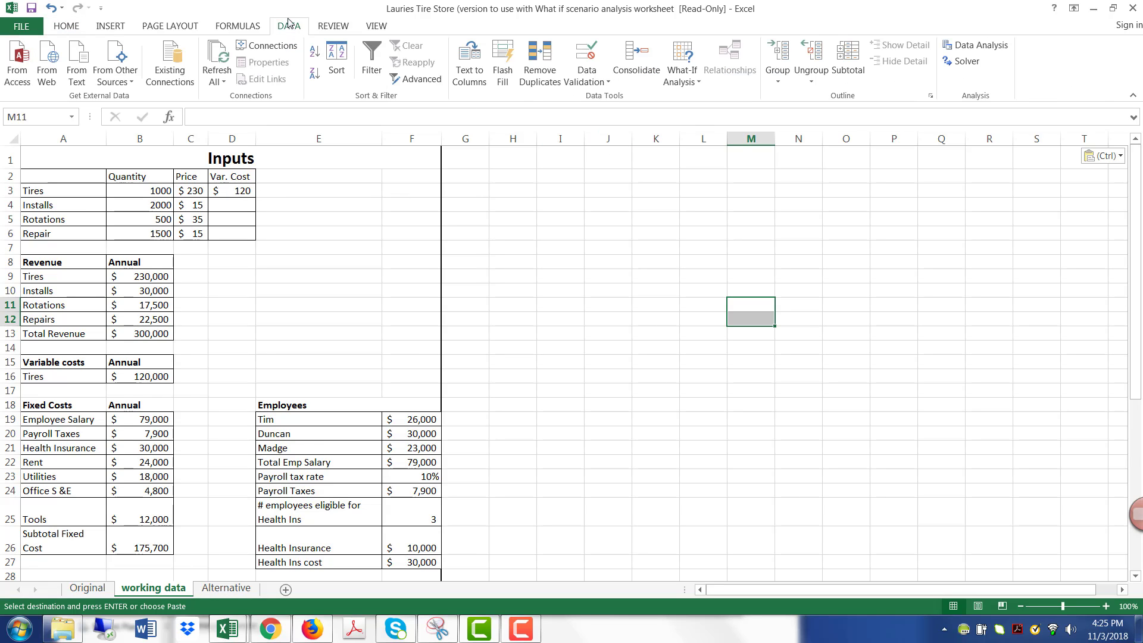
click(695, 66)
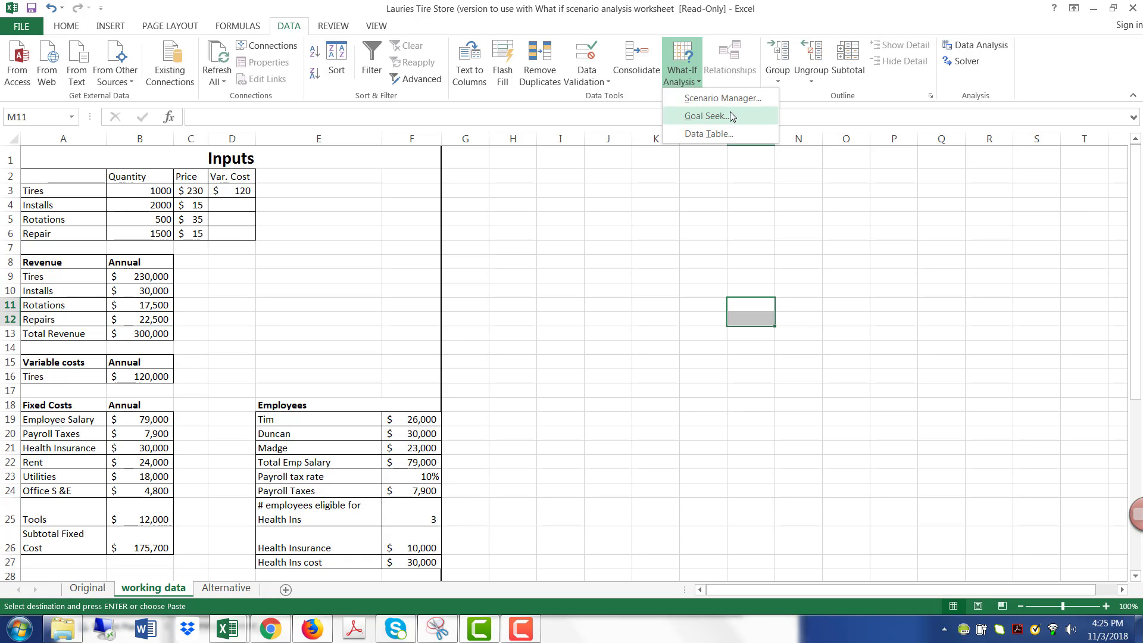
click(705, 116)
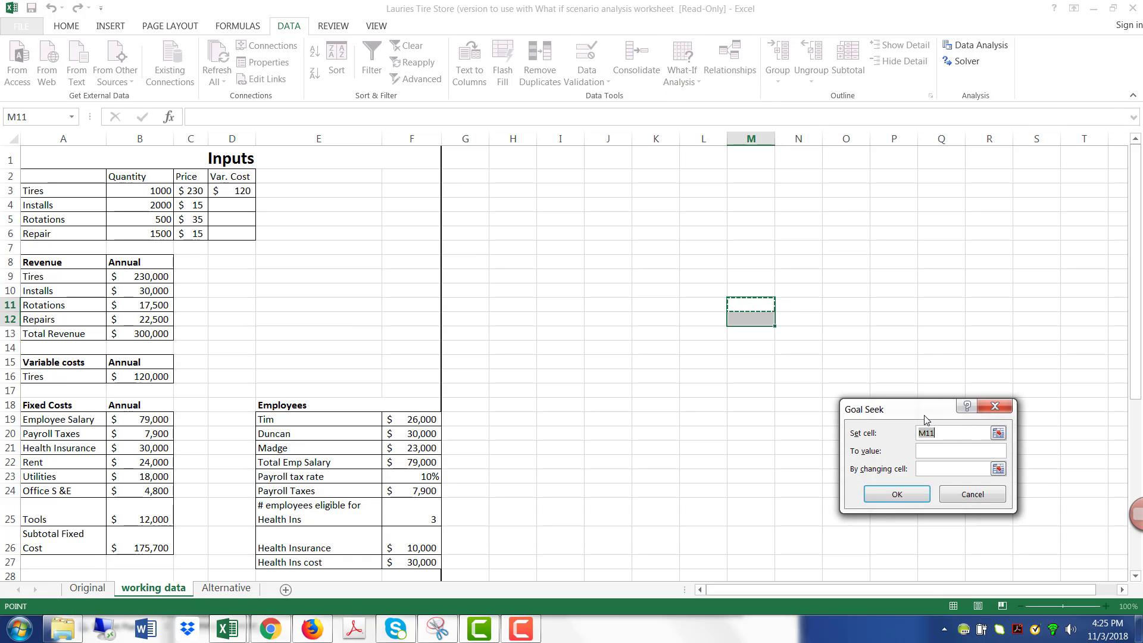
drag(927, 409, 901, 165)
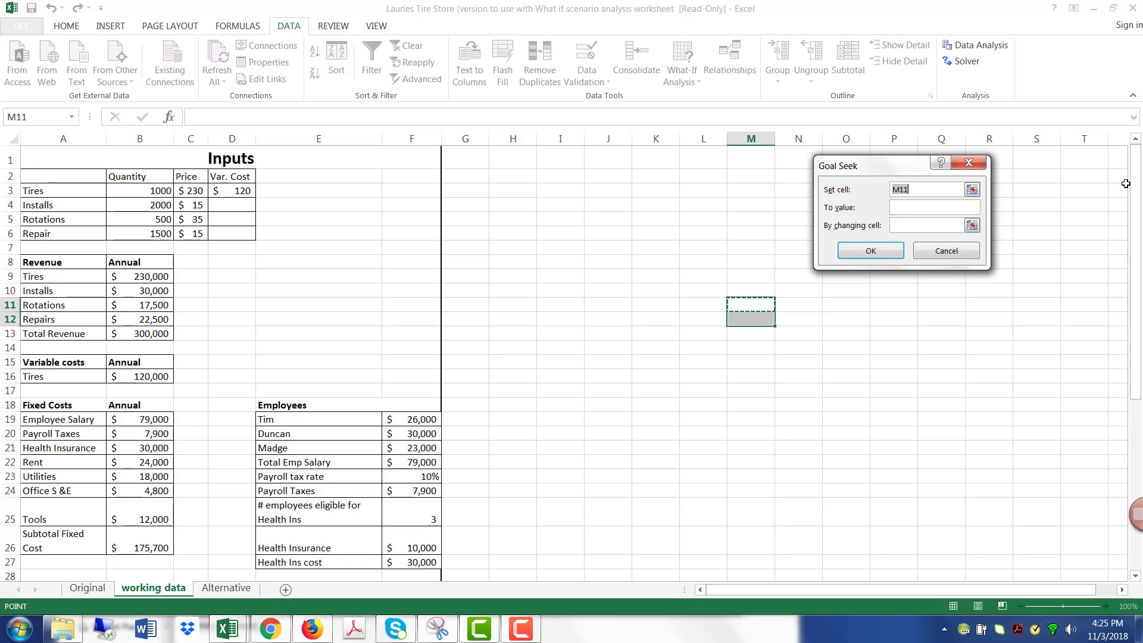
drag(1136, 201, 1132, 422)
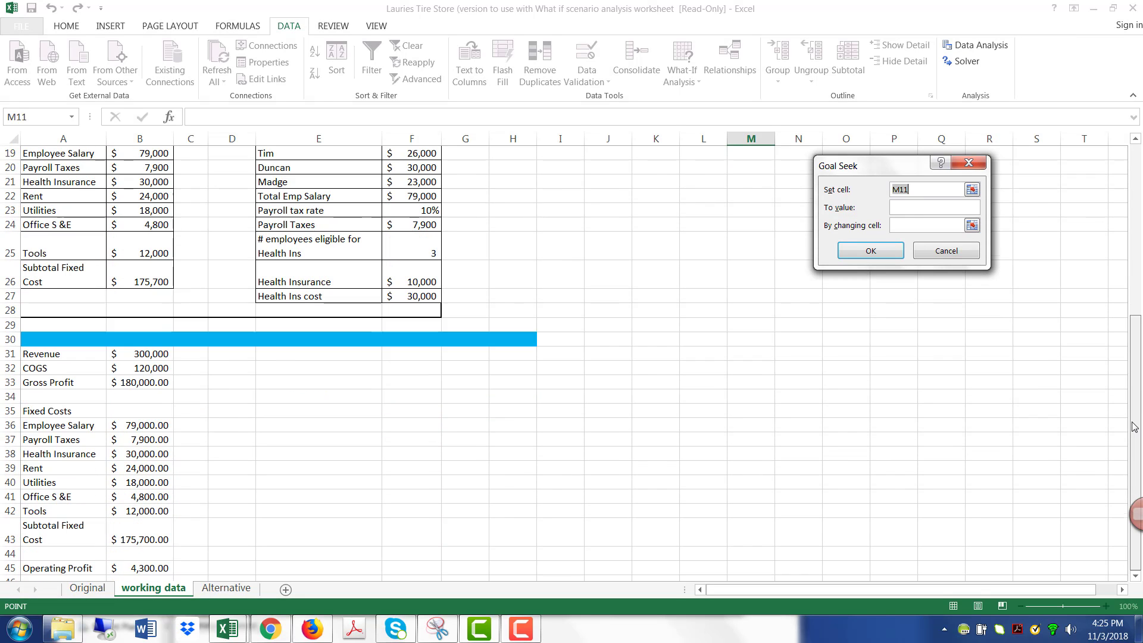
click(153, 567)
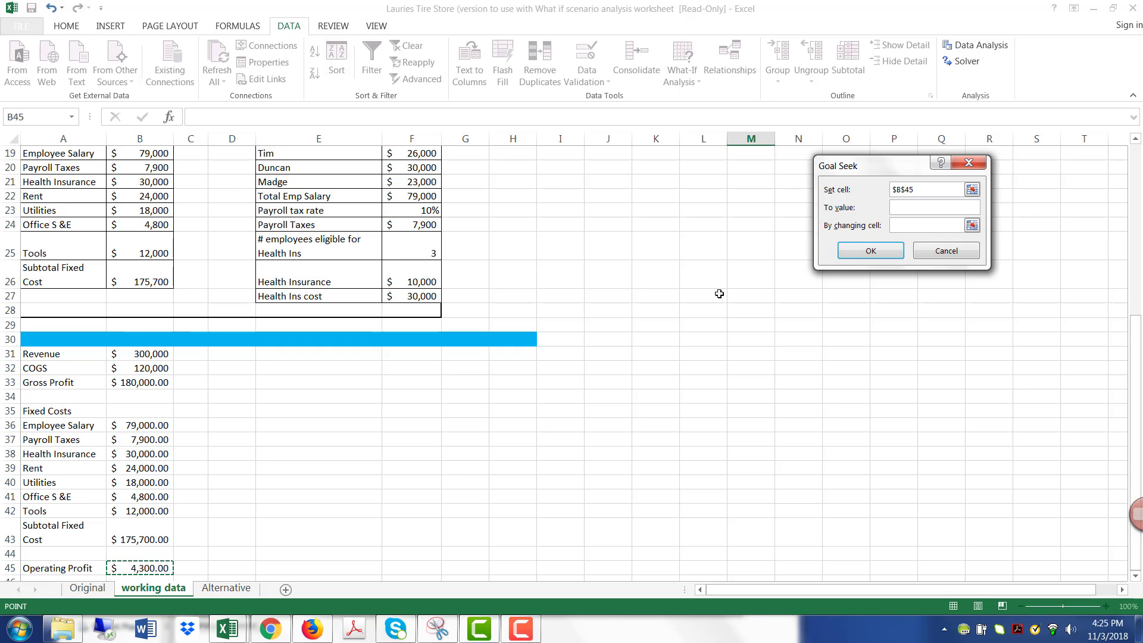
click(902, 206)
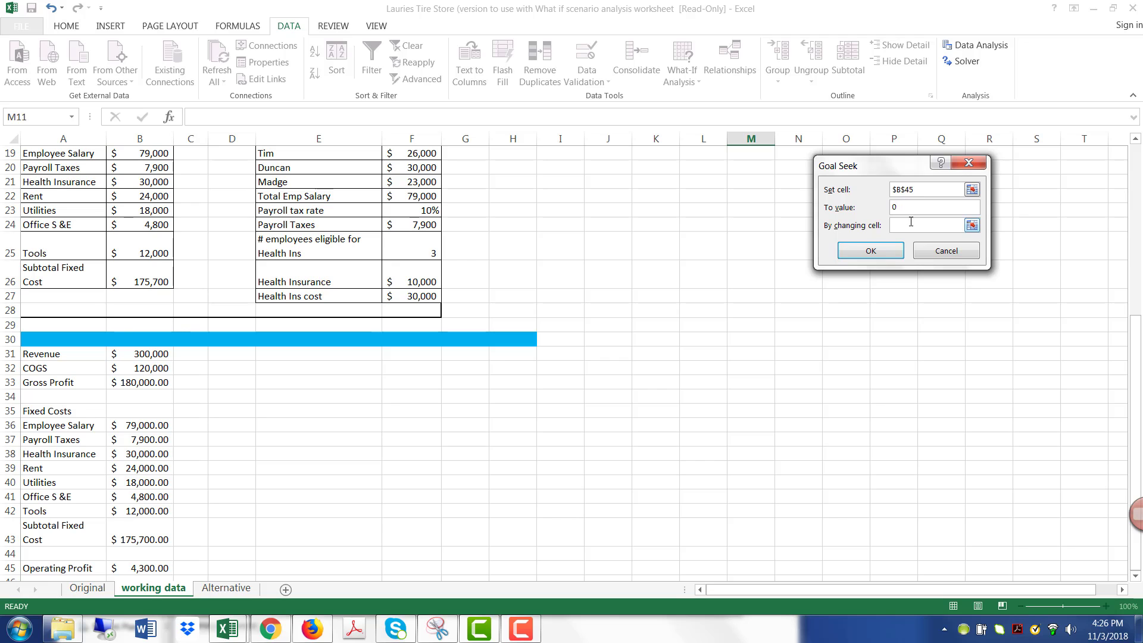
click(922, 225)
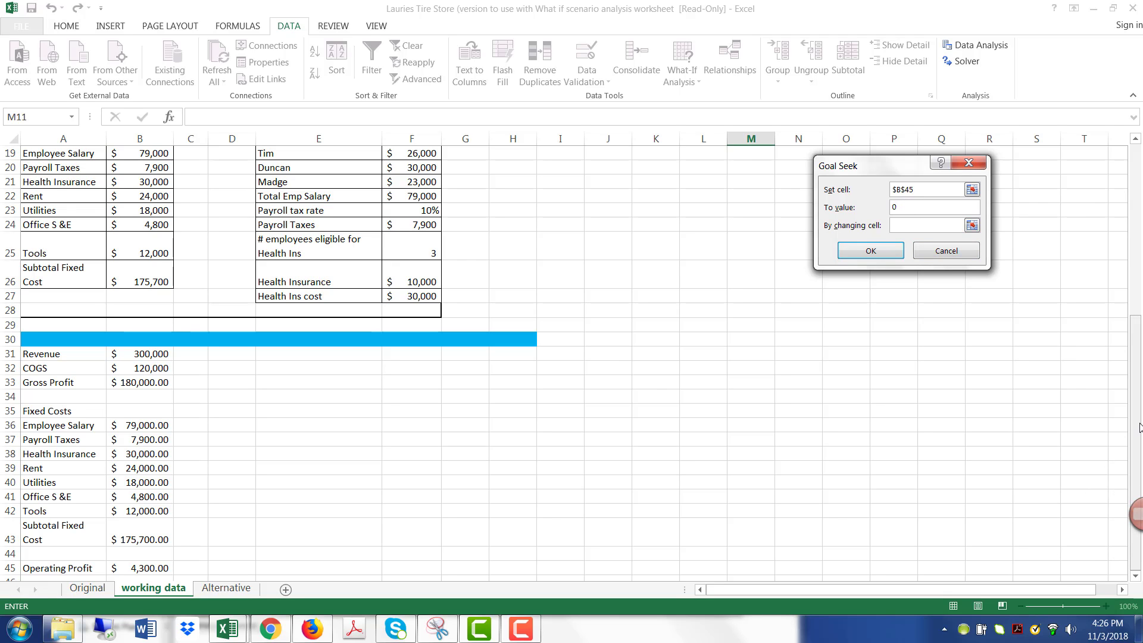
drag(1139, 428, 1141, 205)
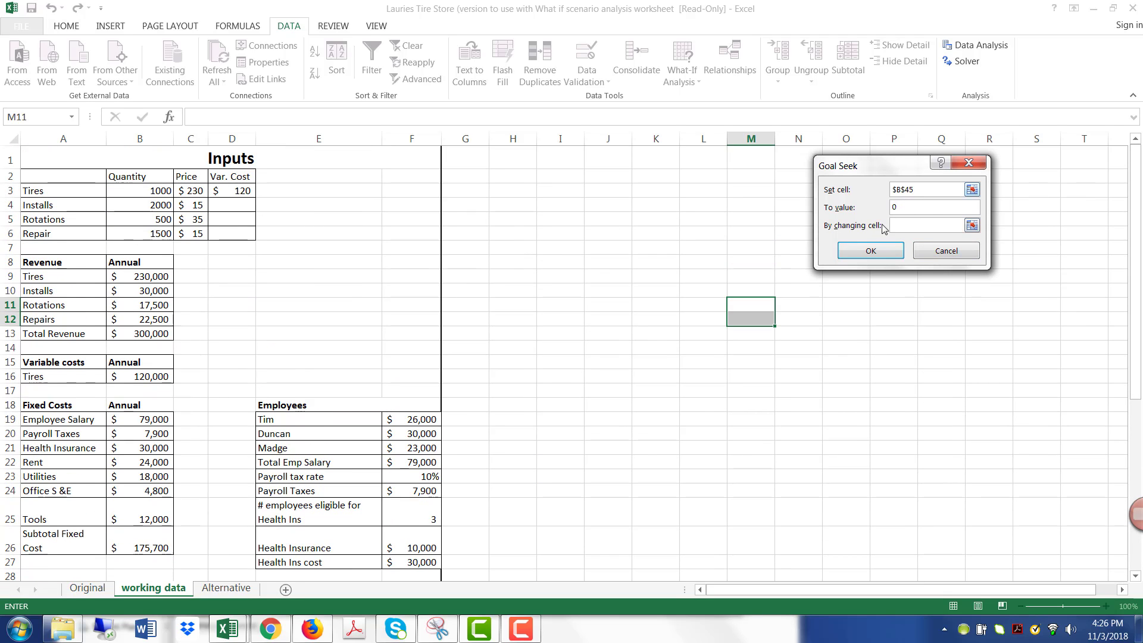
click(152, 189)
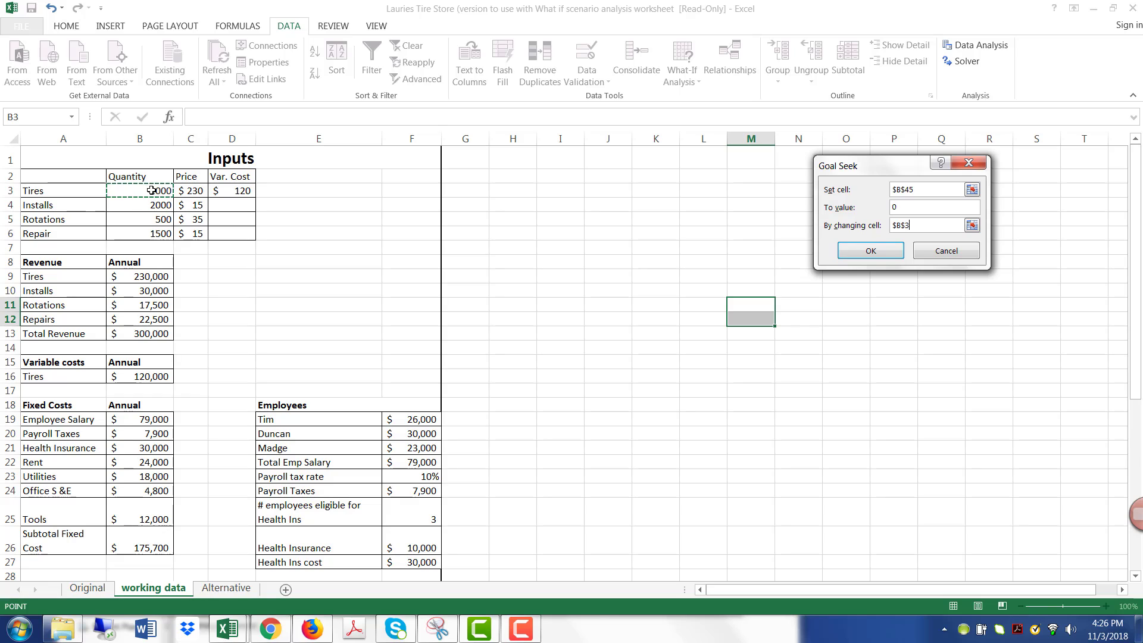
key(Return)
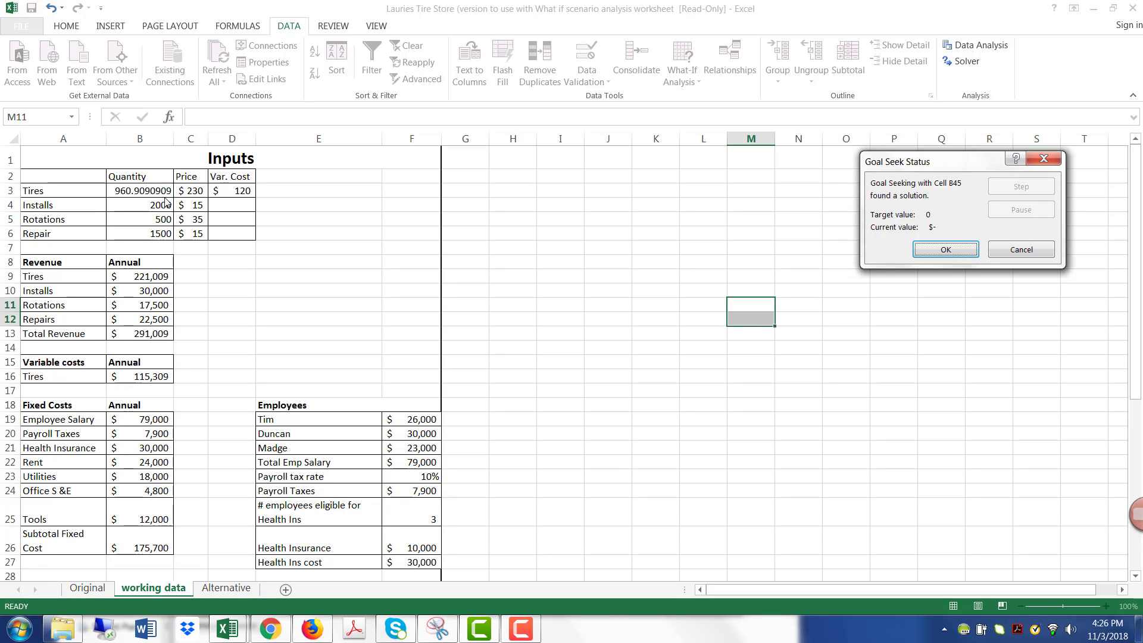
click(1019, 249)
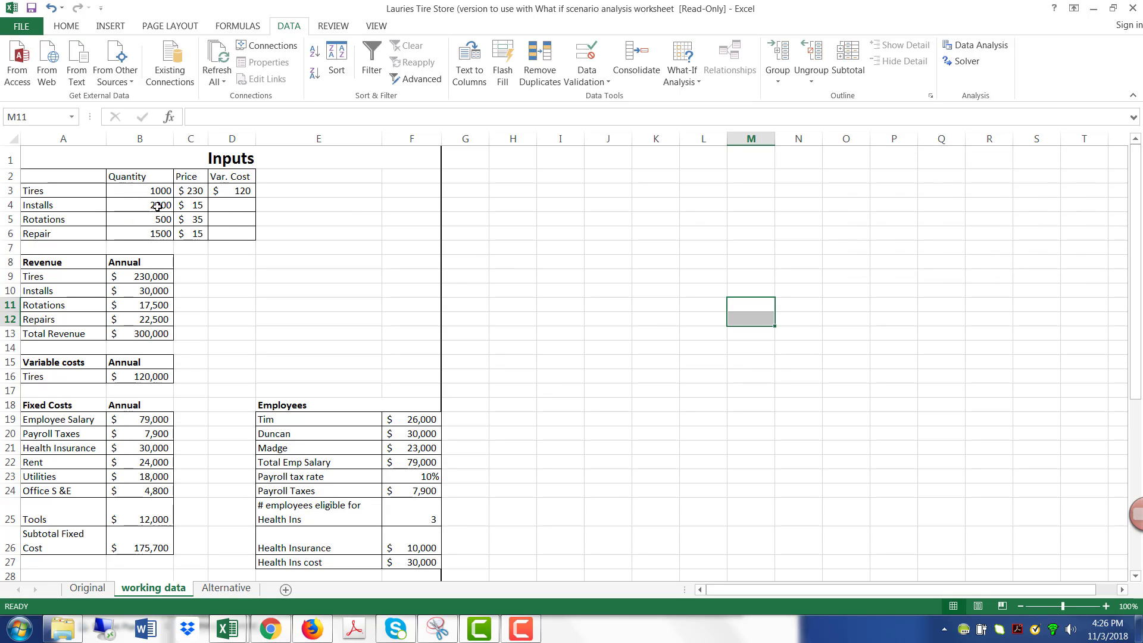
click(687, 57)
click(722, 117)
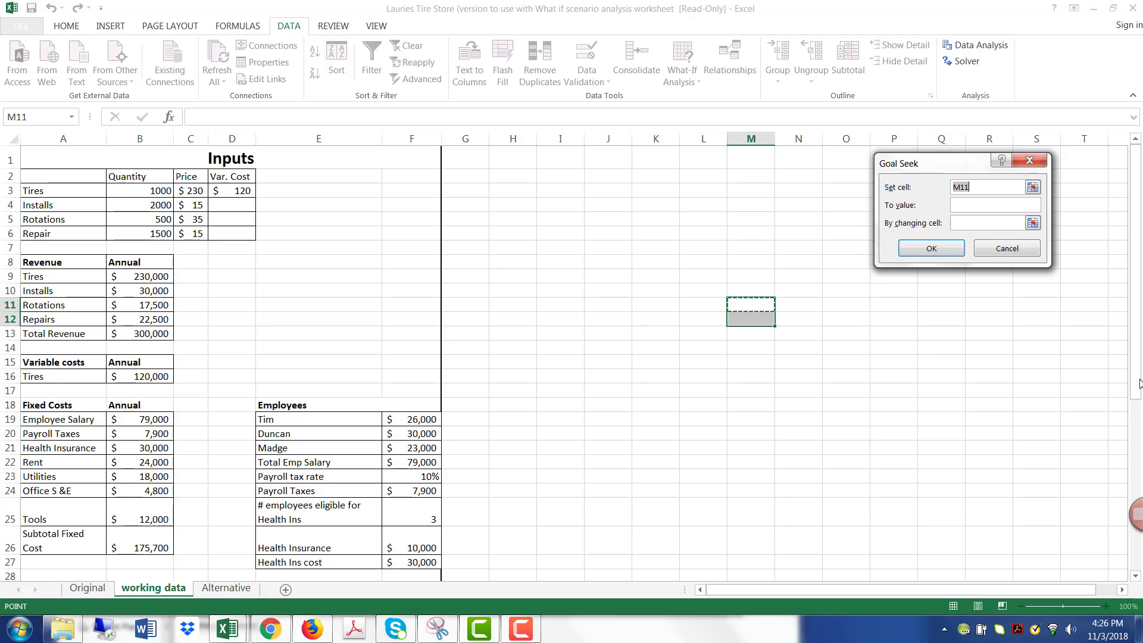
scroll(1128, 388, down, 1)
scroll(1129, 388, down, 6)
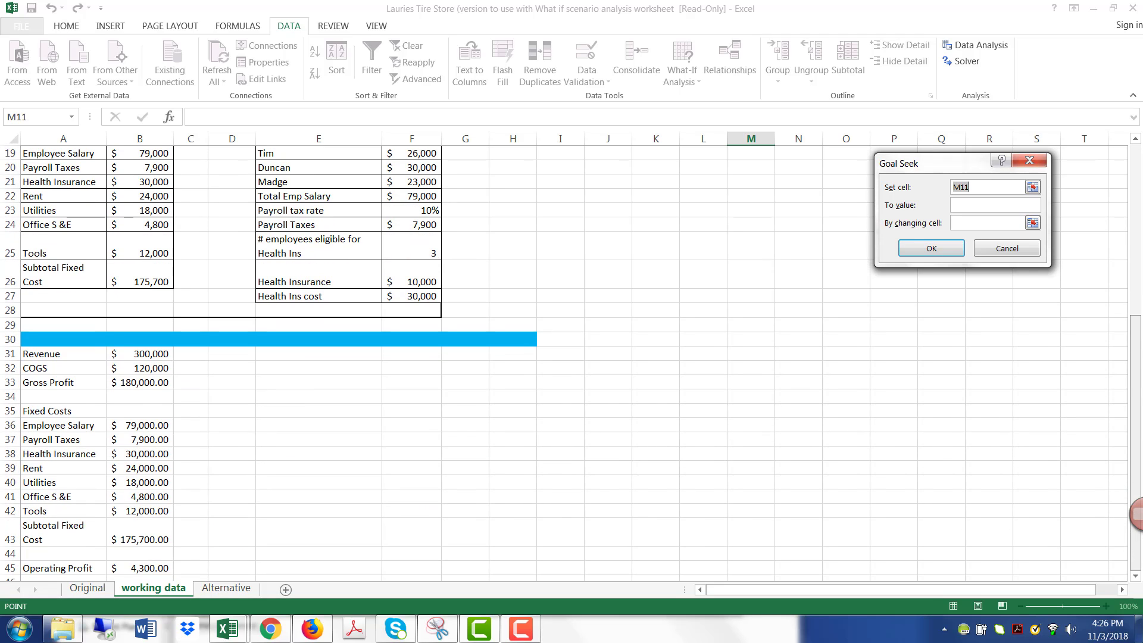
click(164, 572)
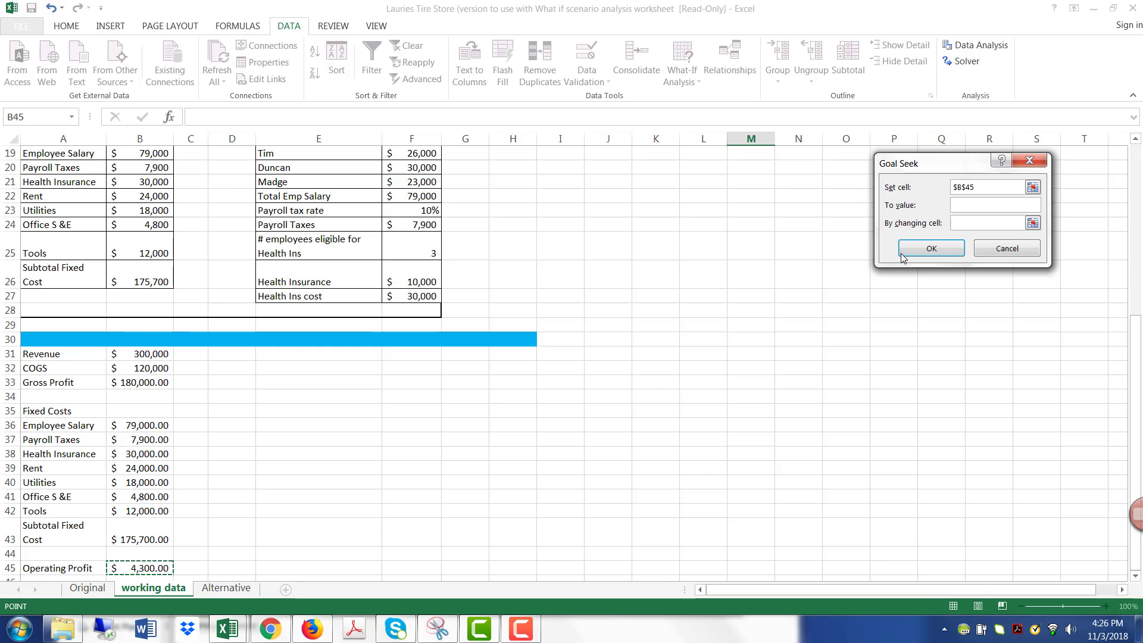
click(974, 207)
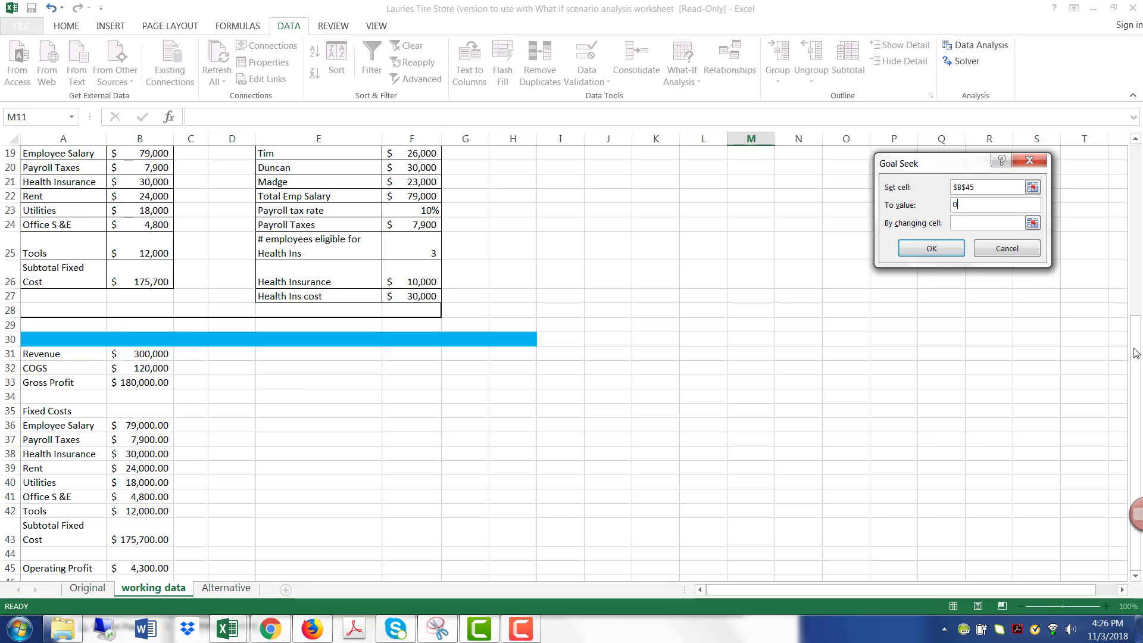
click(1032, 252)
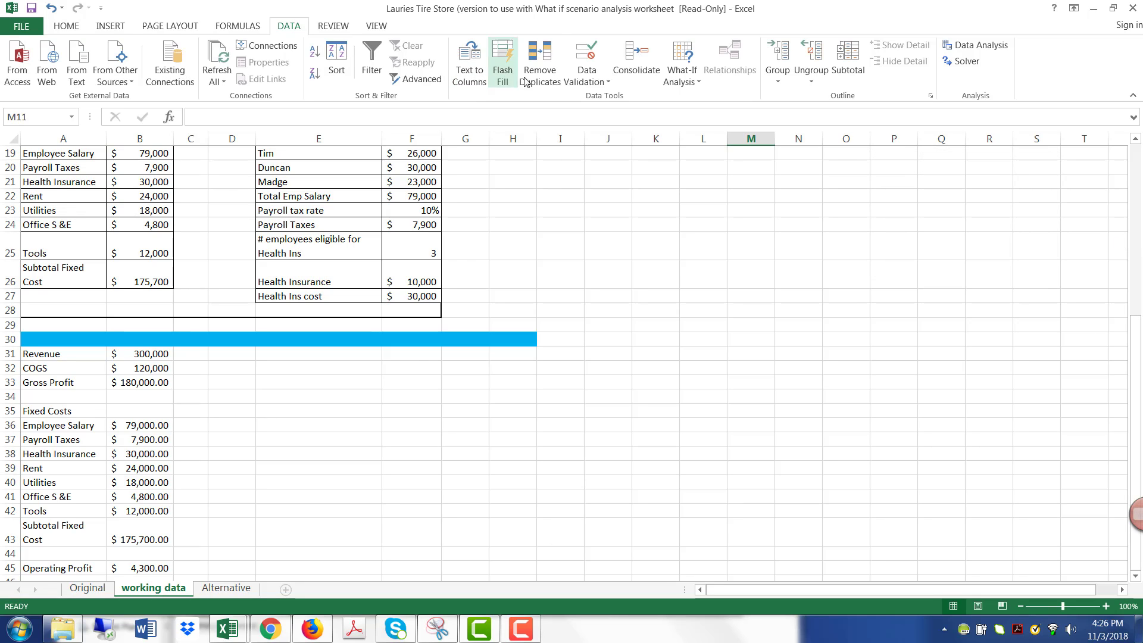
- Run Goal Seek to bring the operating profit in B45 to 0 by changing the installs quantity in B4, and discard the solution
click(677, 76)
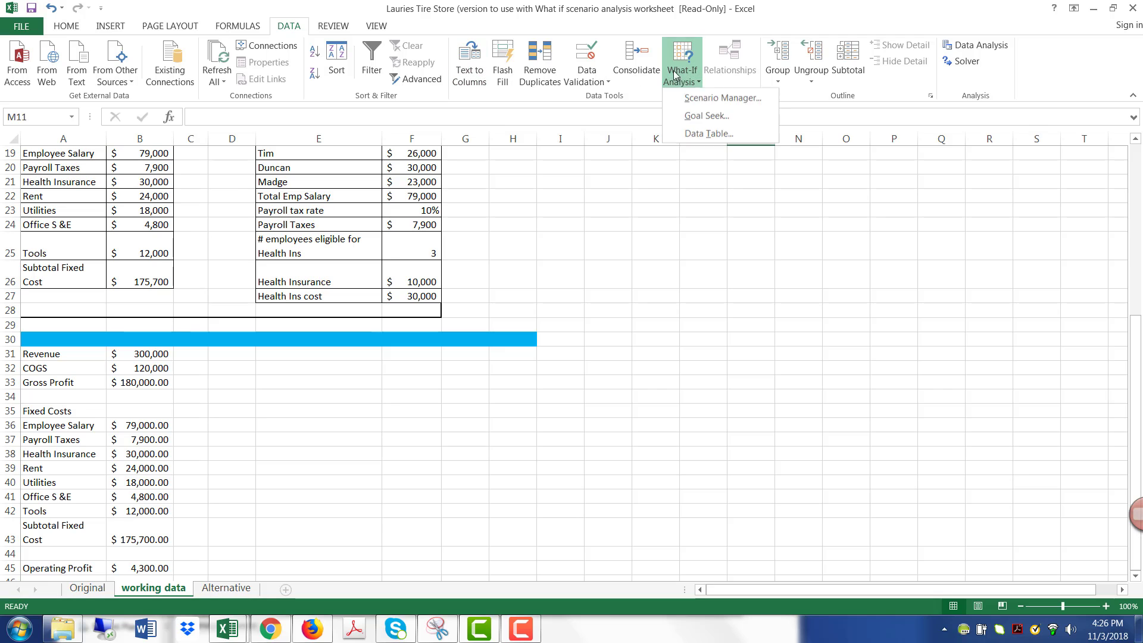
click(706, 116)
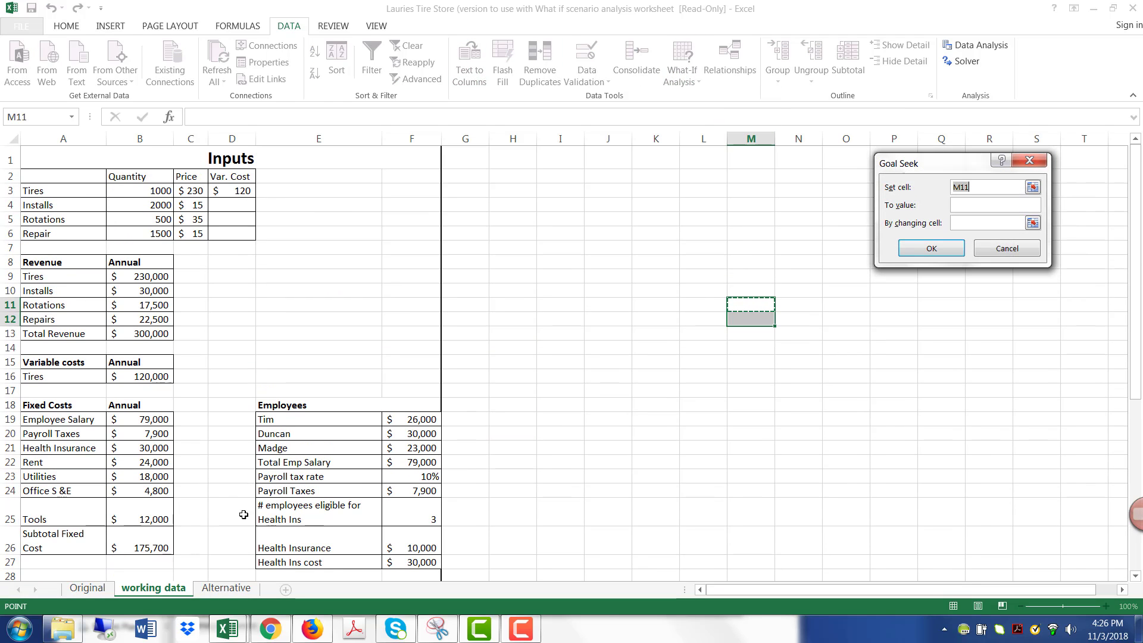
scroll(1138, 356, down, 6)
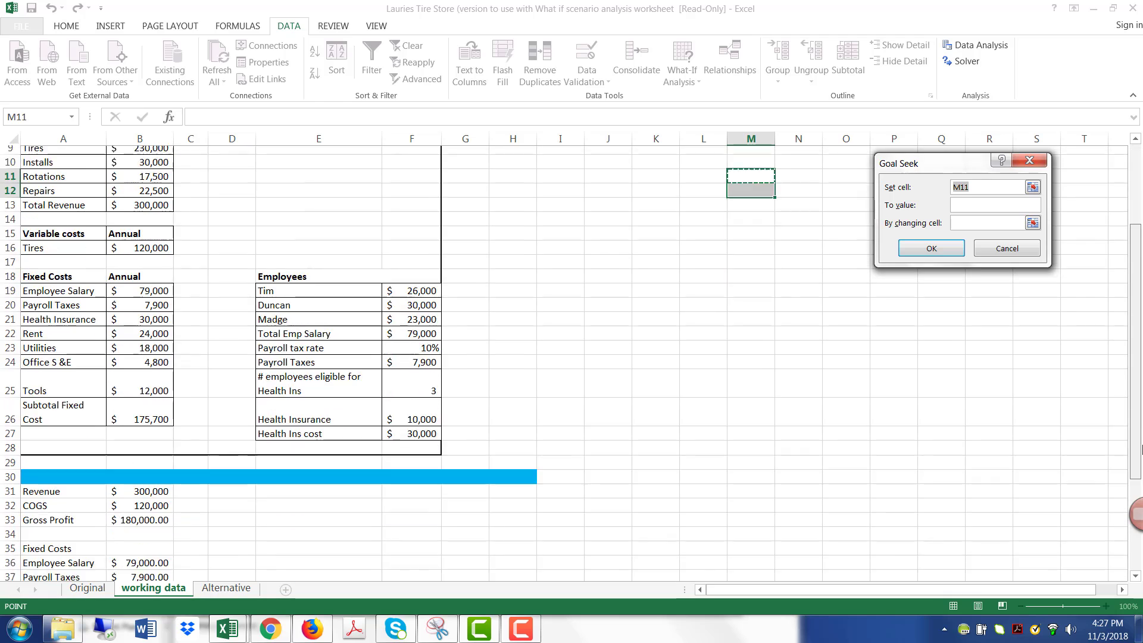
click(143, 566)
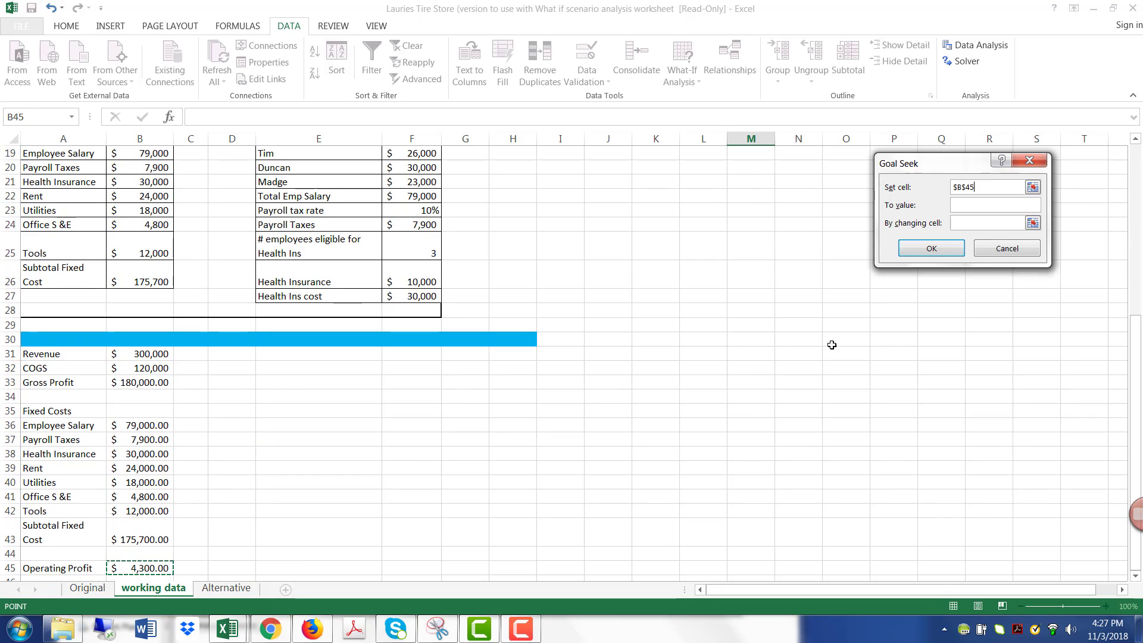
click(968, 206)
text(0)
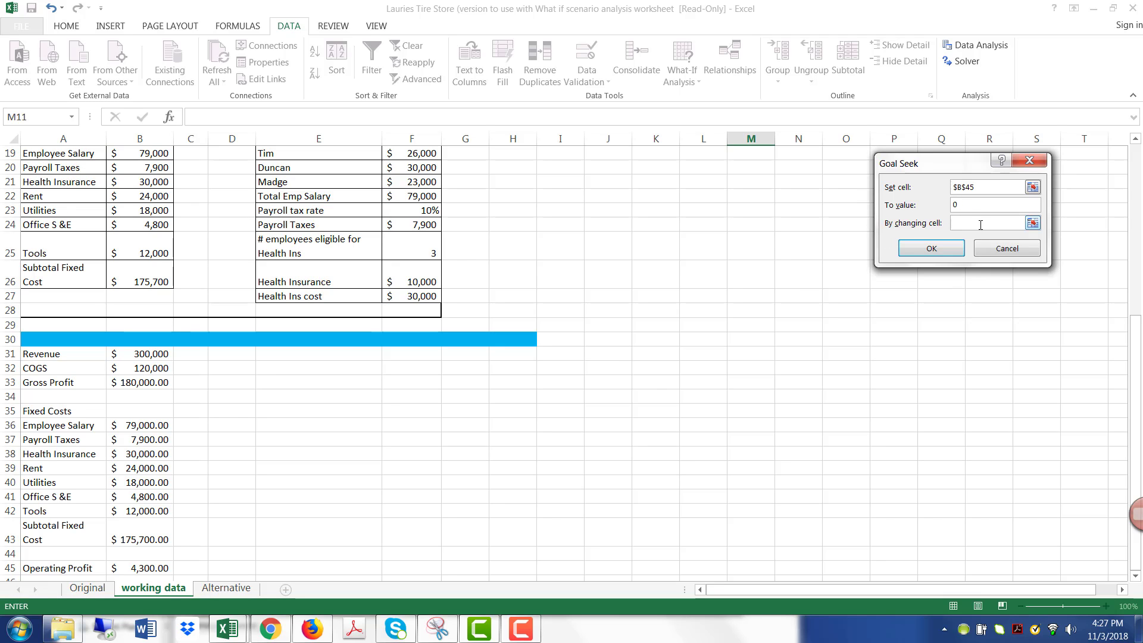
drag(1132, 365, 1132, 190)
click(159, 202)
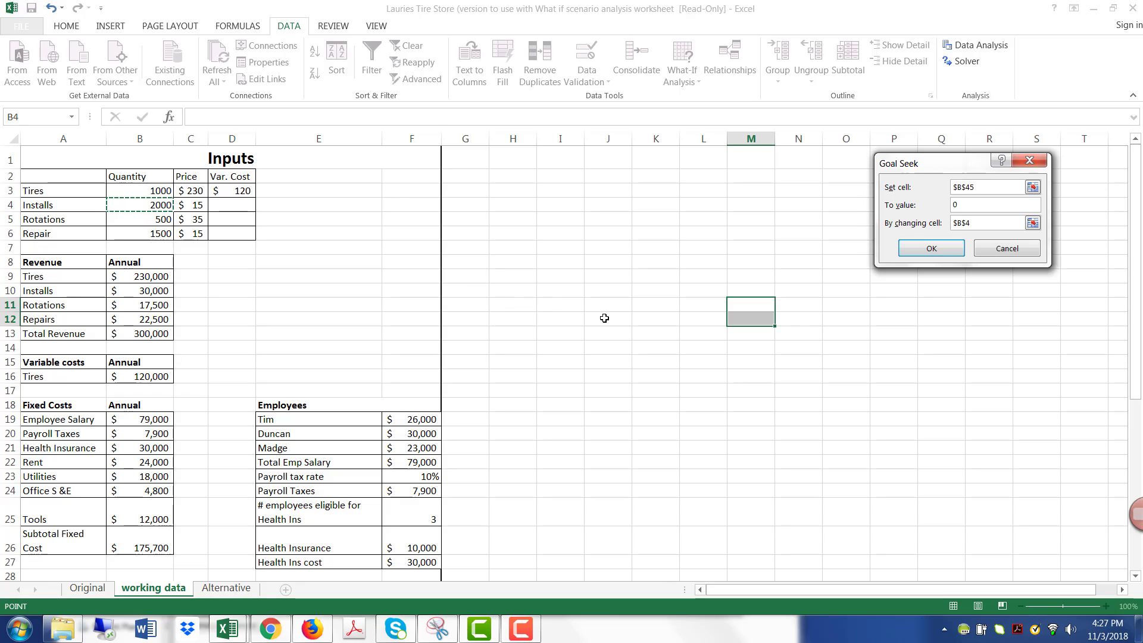
key(Return)
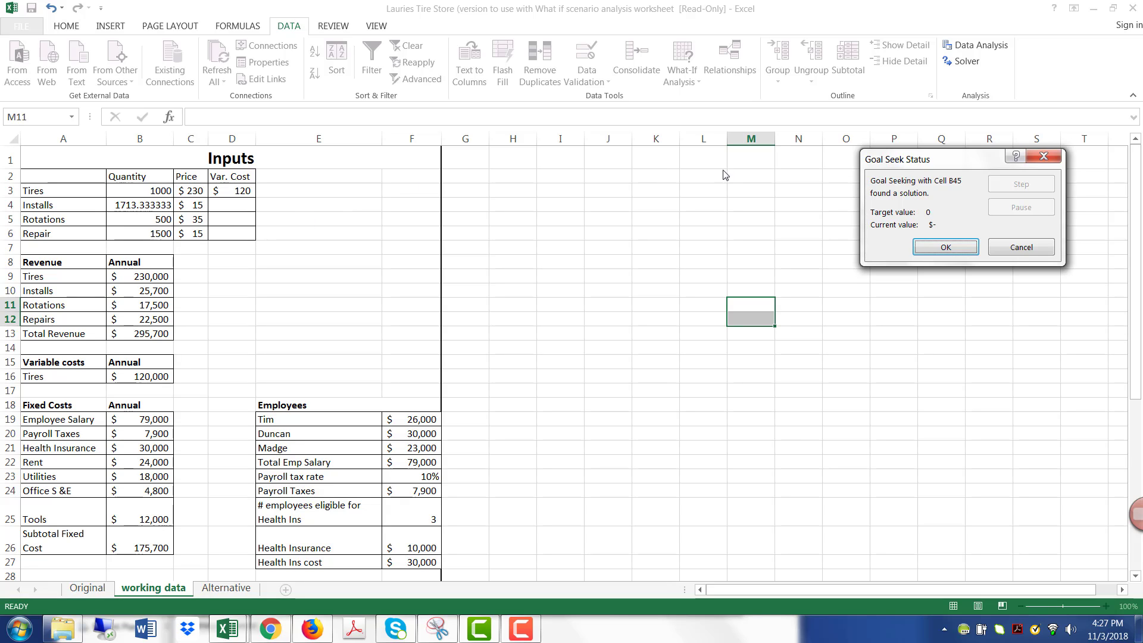
click(1041, 247)
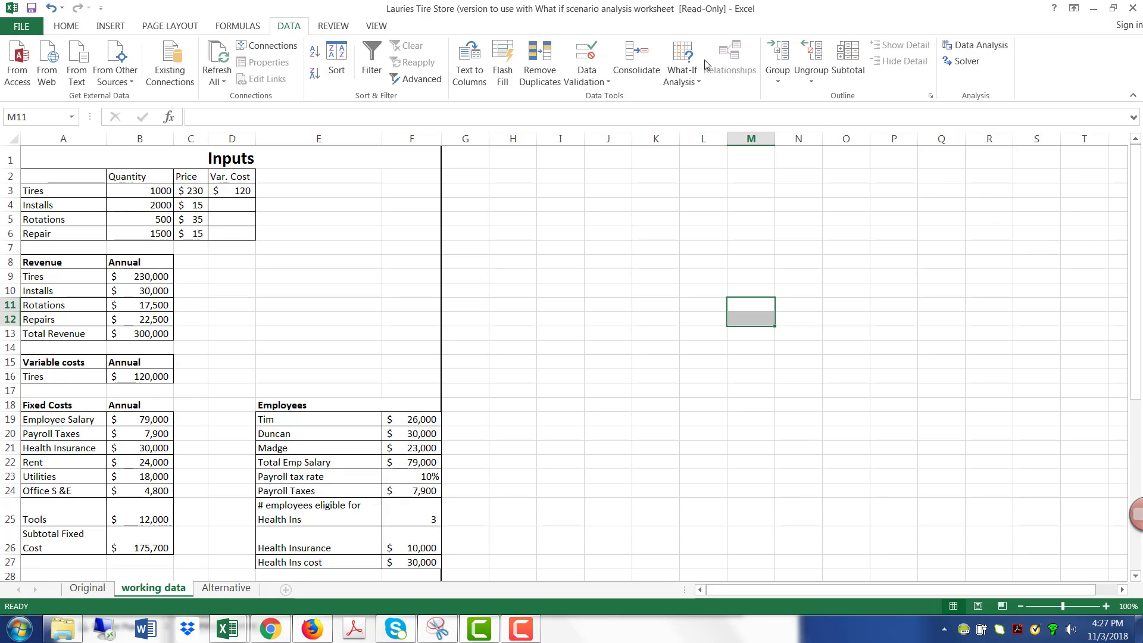
- Run Goal Seek to bring operating profit in B45 to 0 by changing the rotations quantity in B5, discard the solution and dismiss the color scheme prompt
click(684, 75)
click(706, 115)
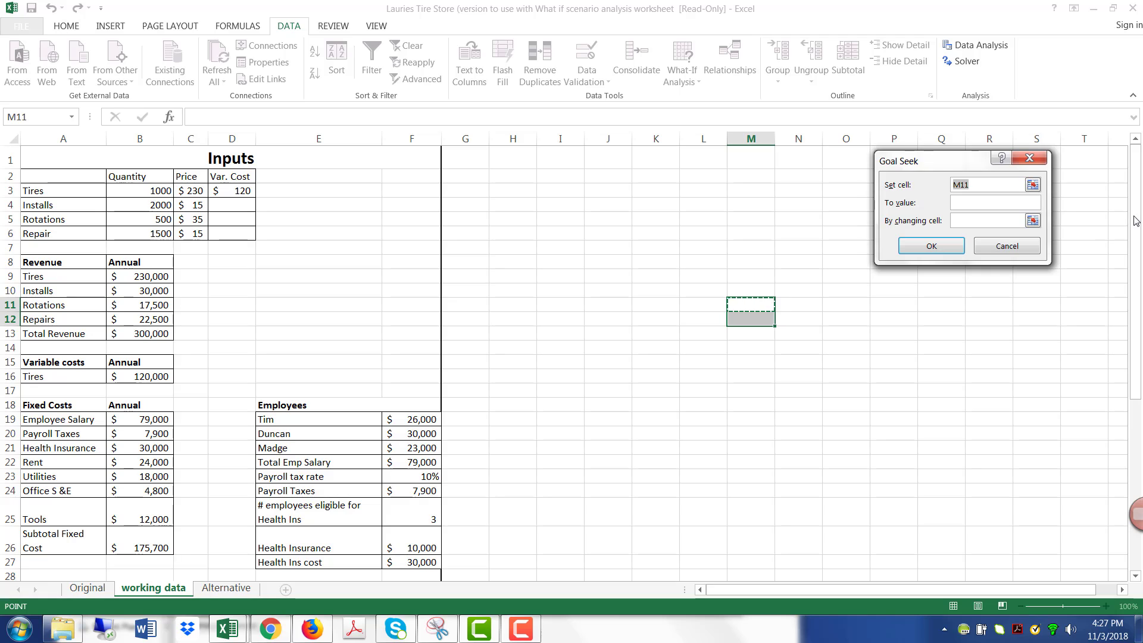
scroll(362, 491, down, 6)
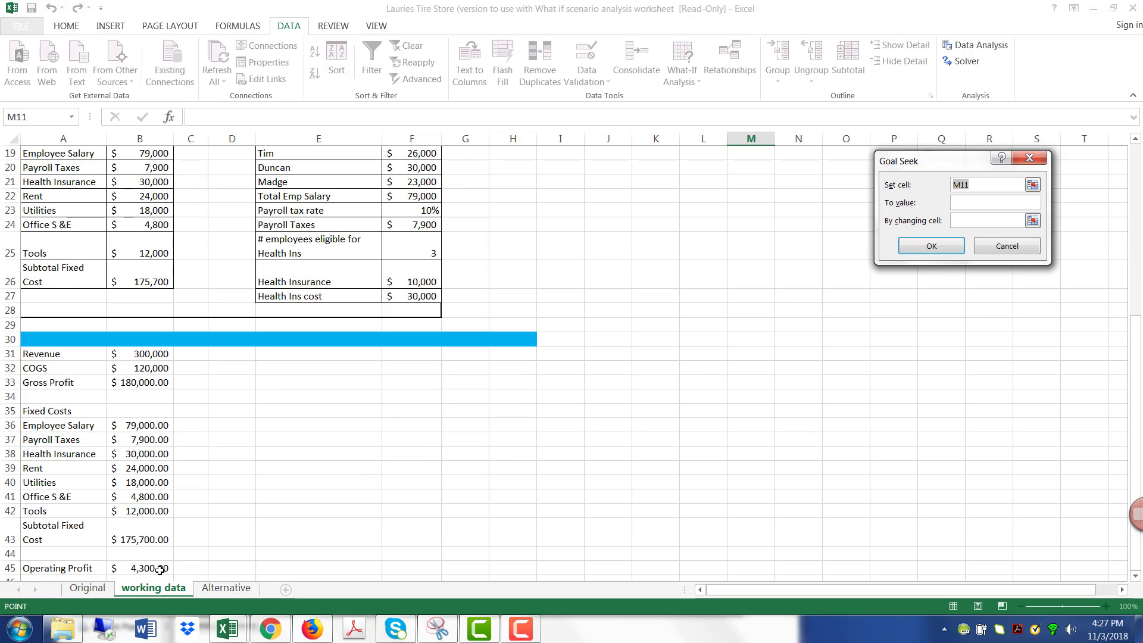
click(160, 571)
click(985, 208)
text(0)
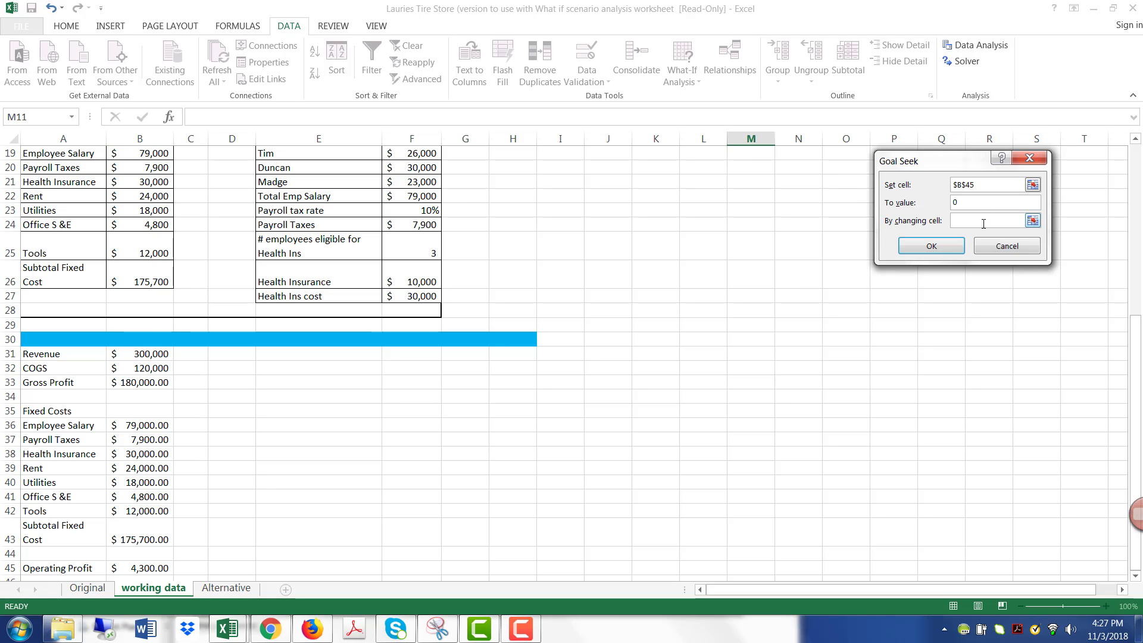
click(983, 223)
drag(1134, 353, 1134, 178)
click(161, 220)
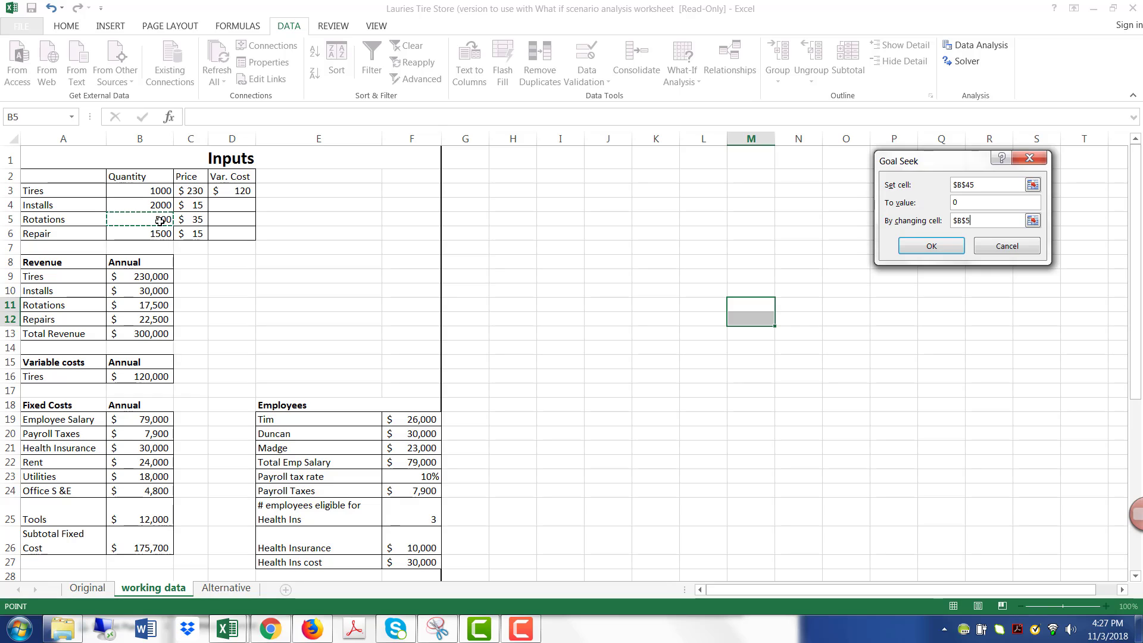
key(Return)
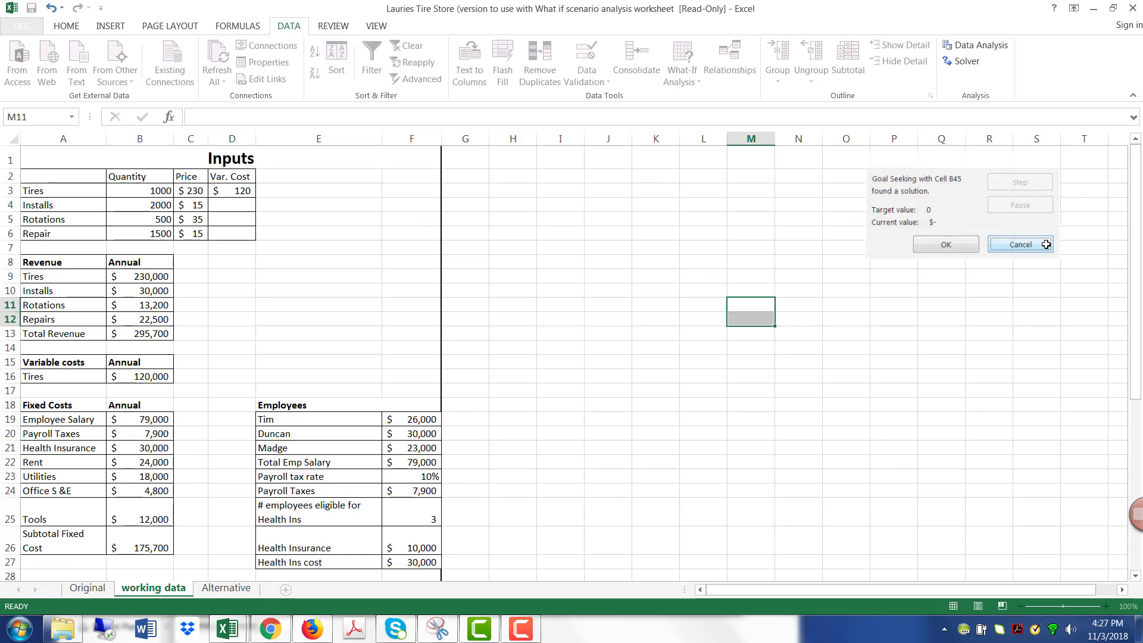
click(1021, 245)
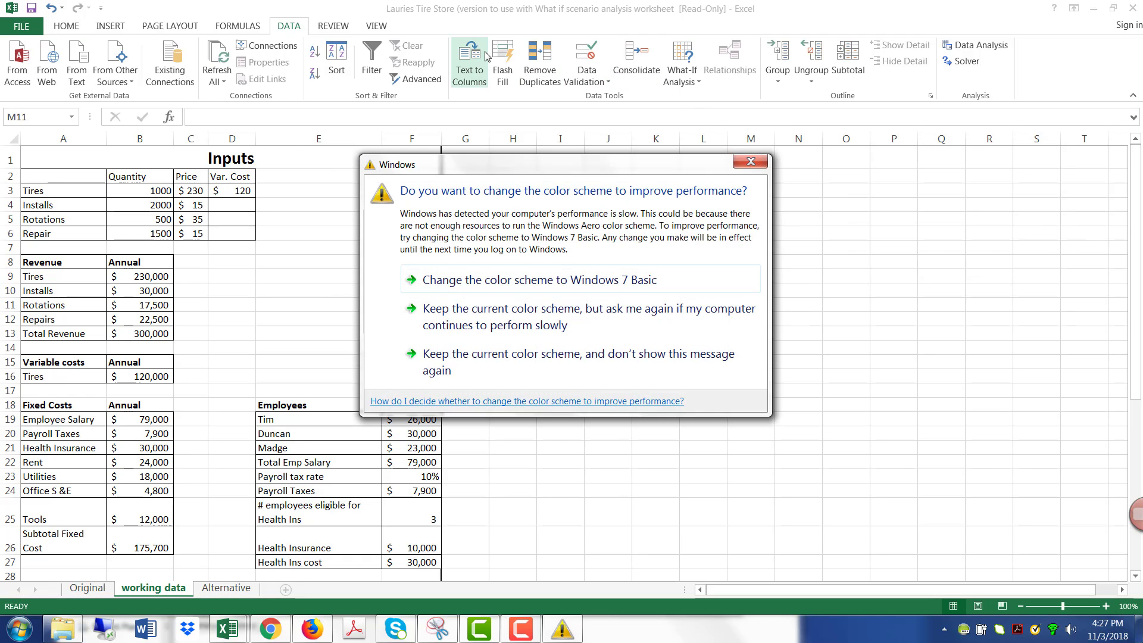
click(750, 162)
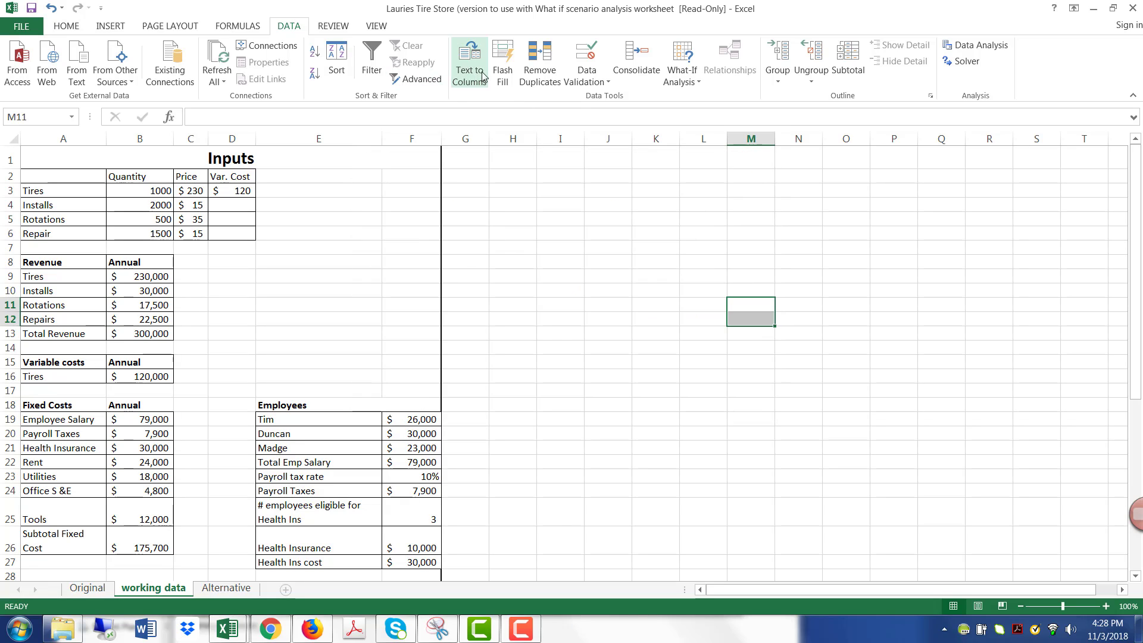
- Run Goal Seek to bring the operating profit in B45 to 0 by changing the repair quantity in B6, and discard the solution
click(682, 62)
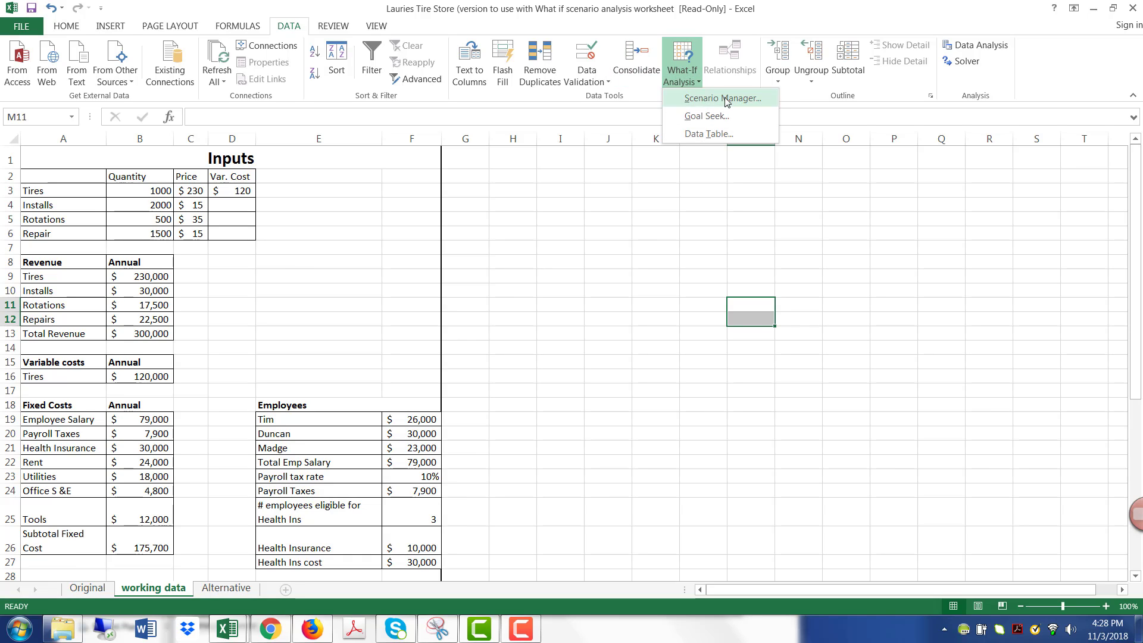
click(705, 116)
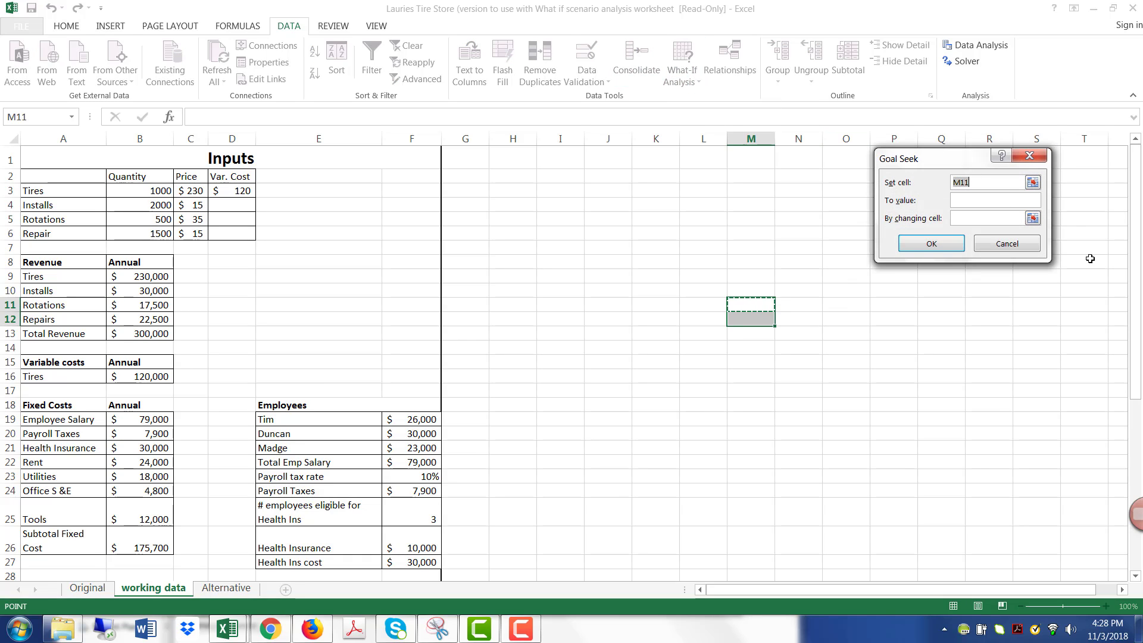
drag(1139, 246, 1139, 256)
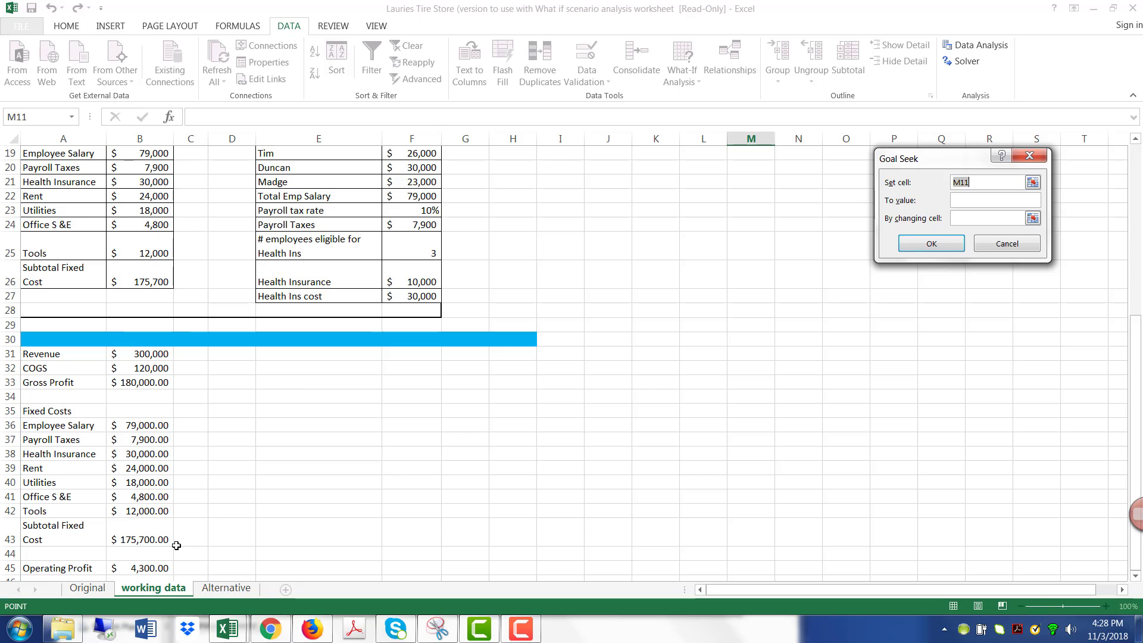
click(167, 568)
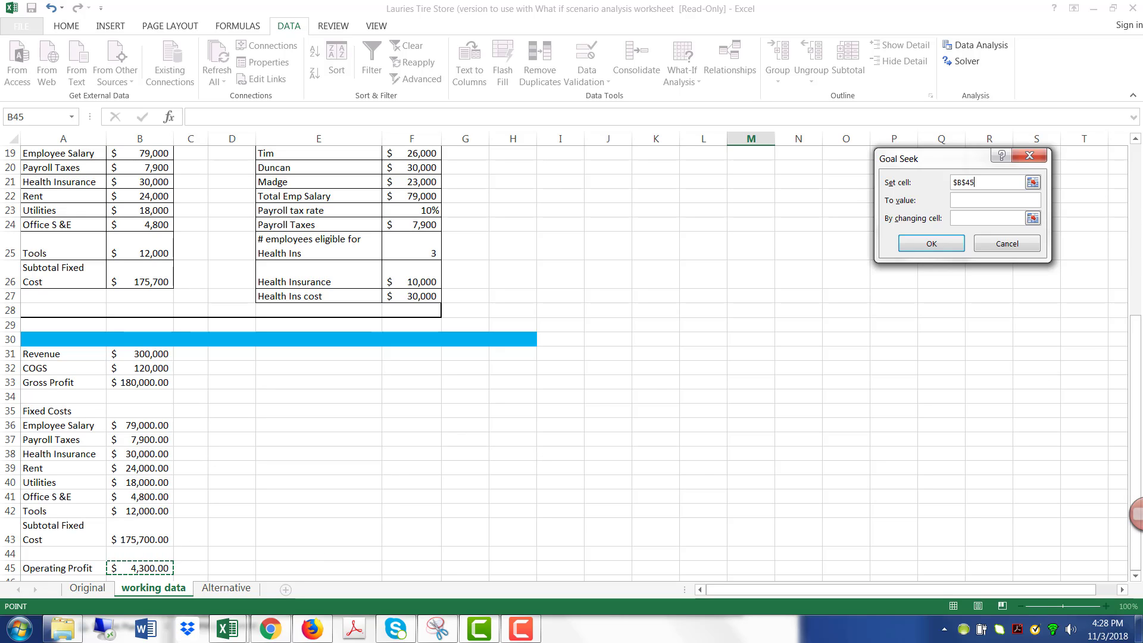
click(979, 200)
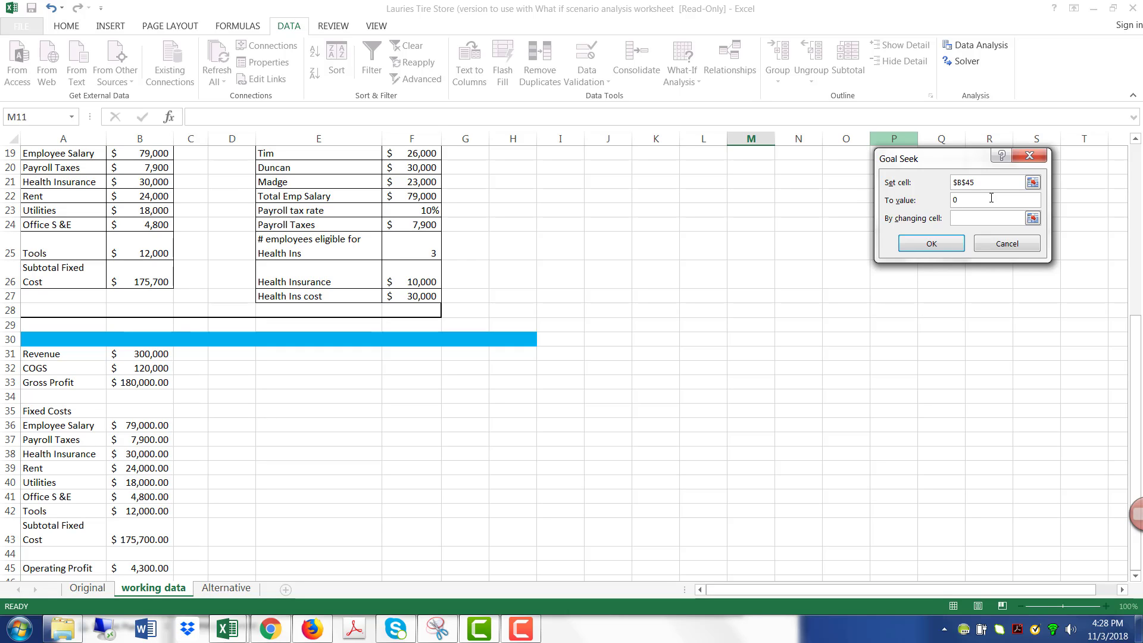
click(1013, 220)
scroll(1128, 282, up, 1)
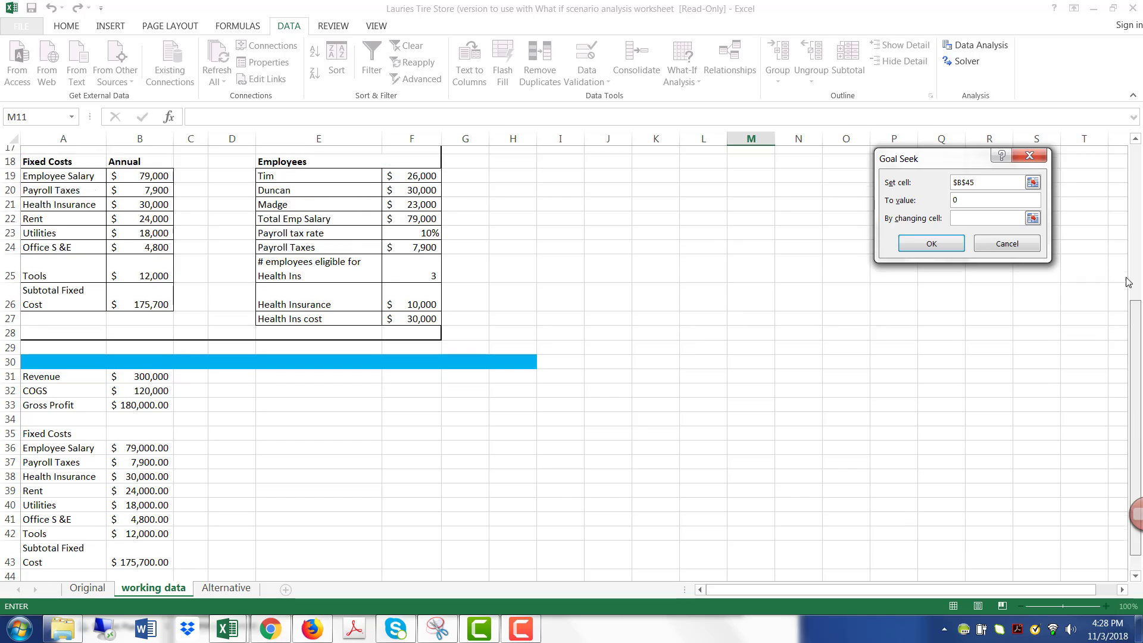
scroll(1128, 282, up, 5)
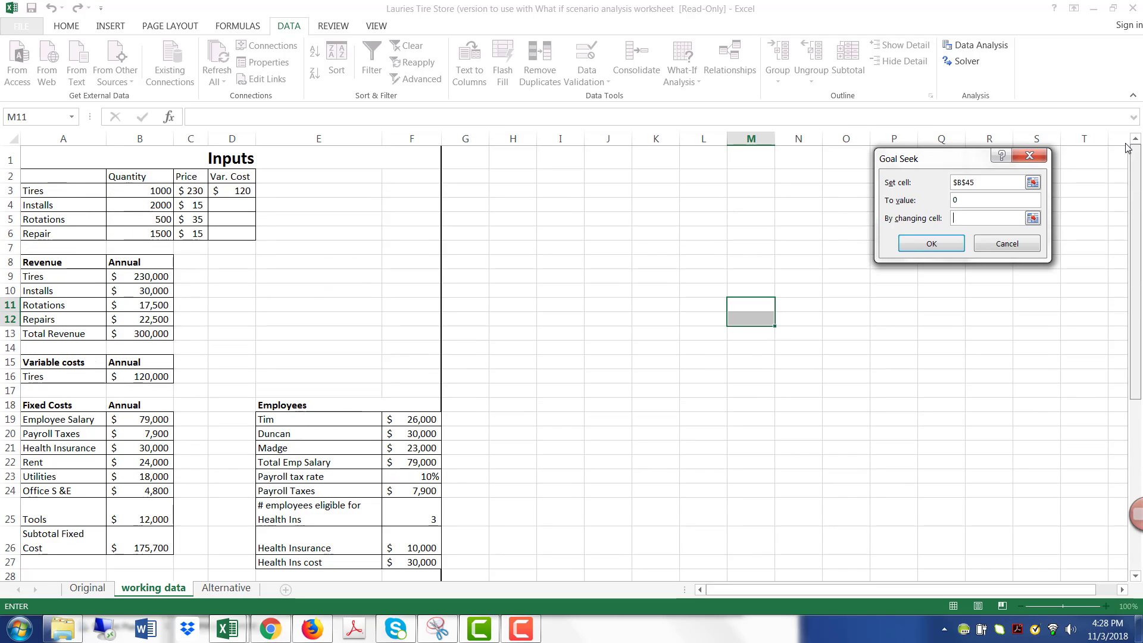
click(148, 233)
key(Return)
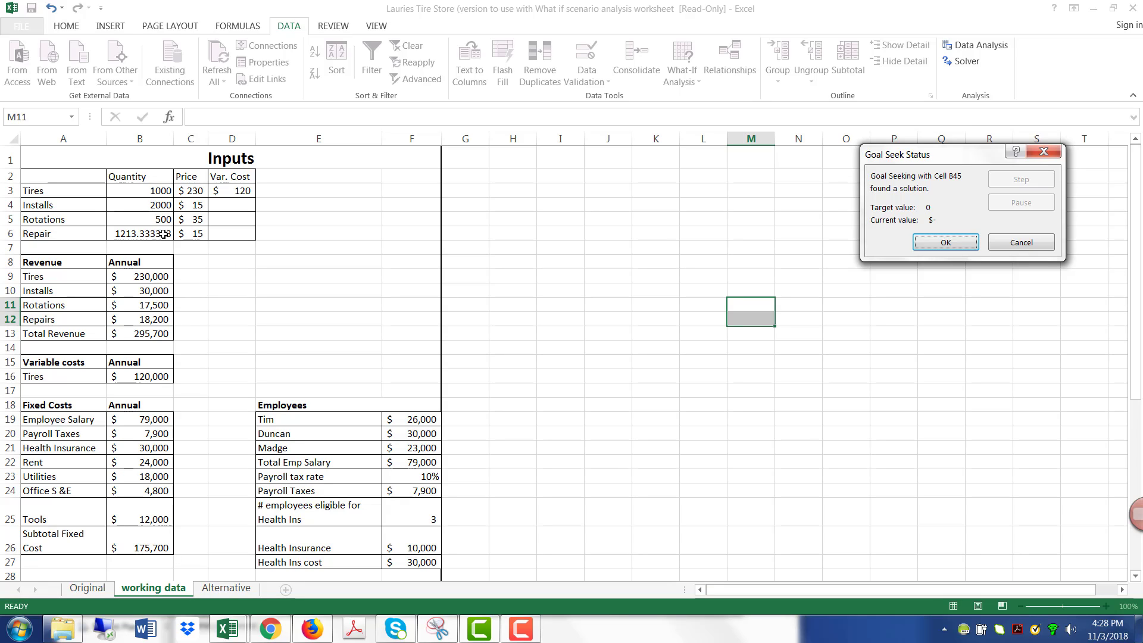
click(1019, 242)
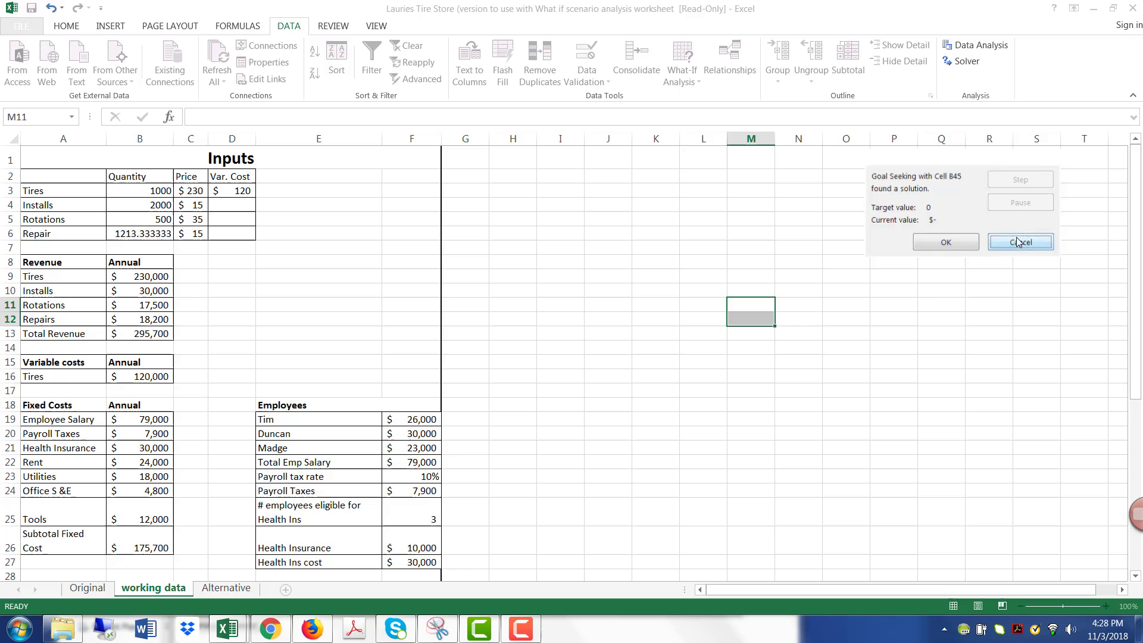
- Run Goal Seek to bring the operating profit in B45 to 0 by changing the tires variable cost in D3
click(244, 189)
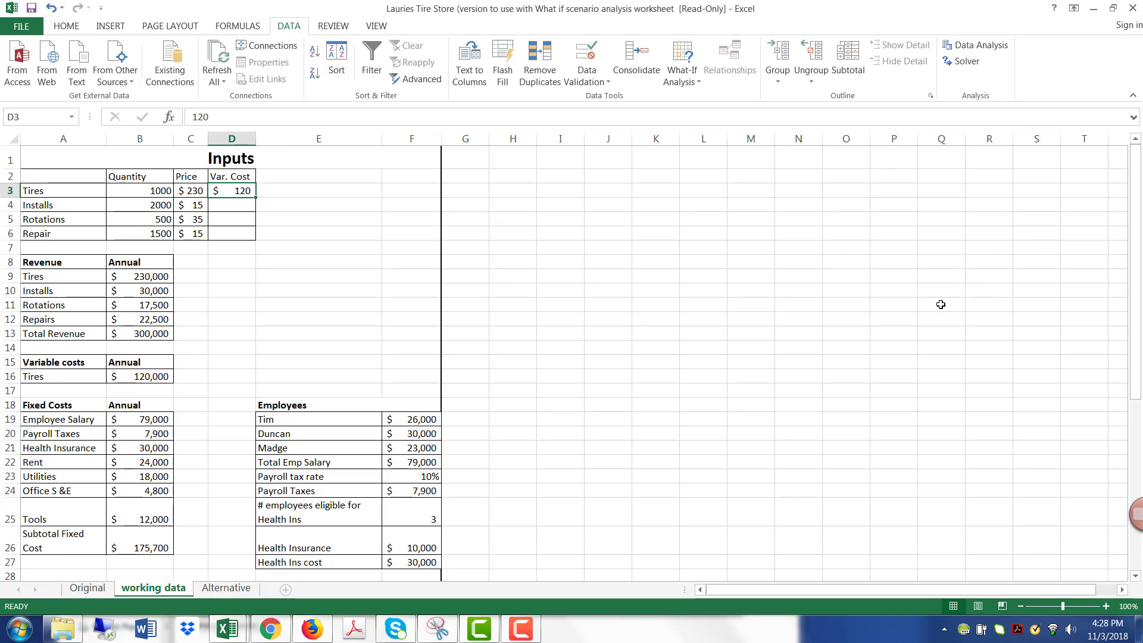
click(692, 61)
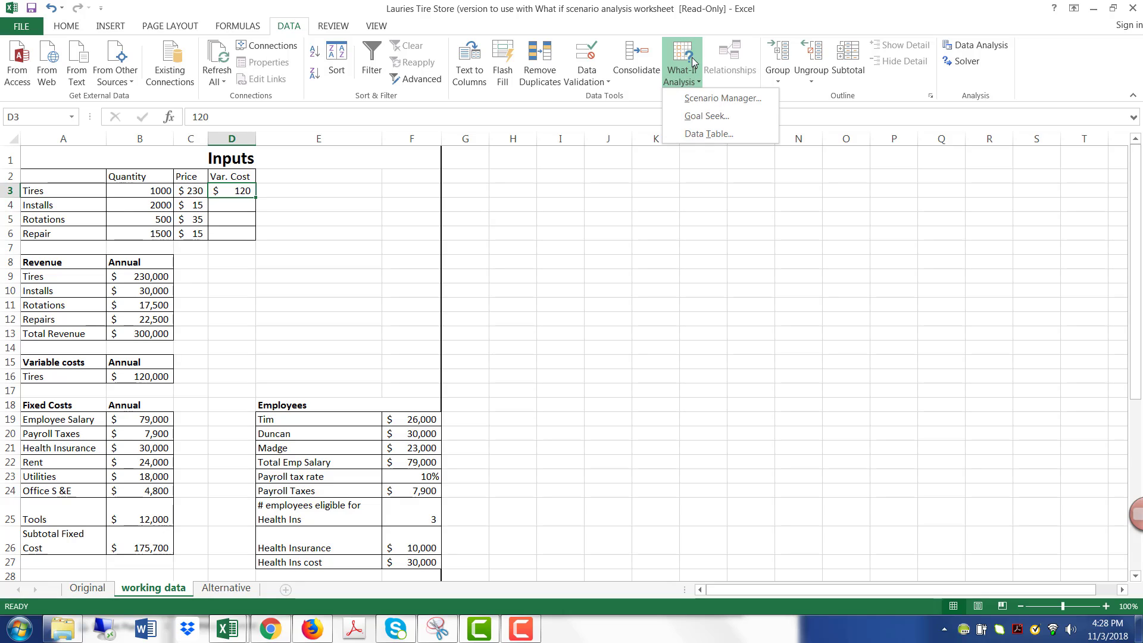
click(706, 117)
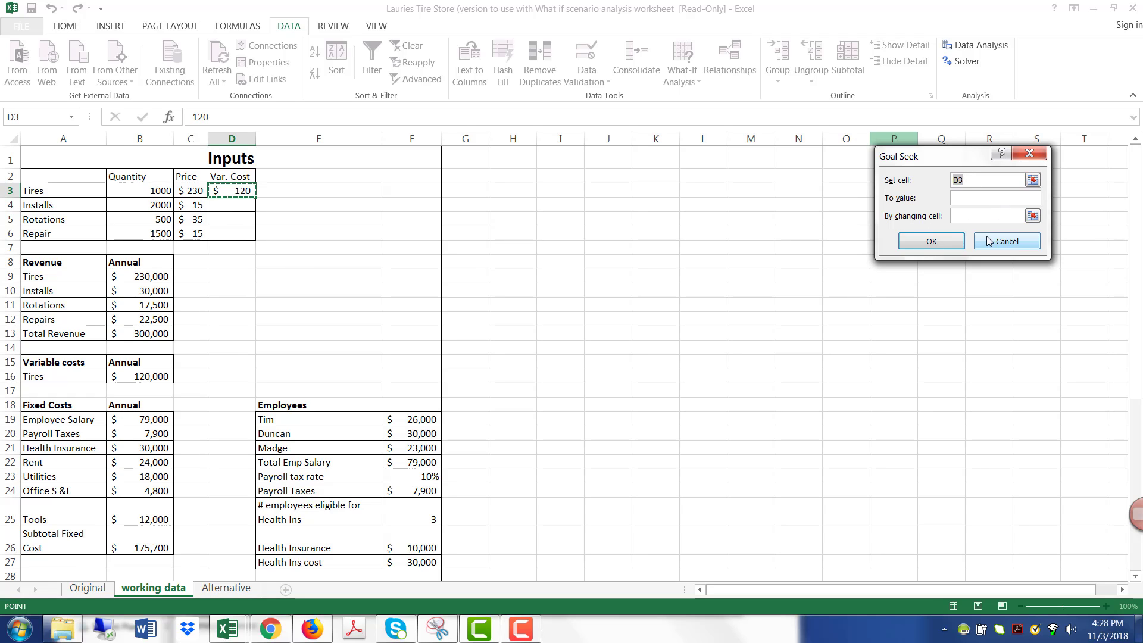
drag(1135, 264, 1134, 436)
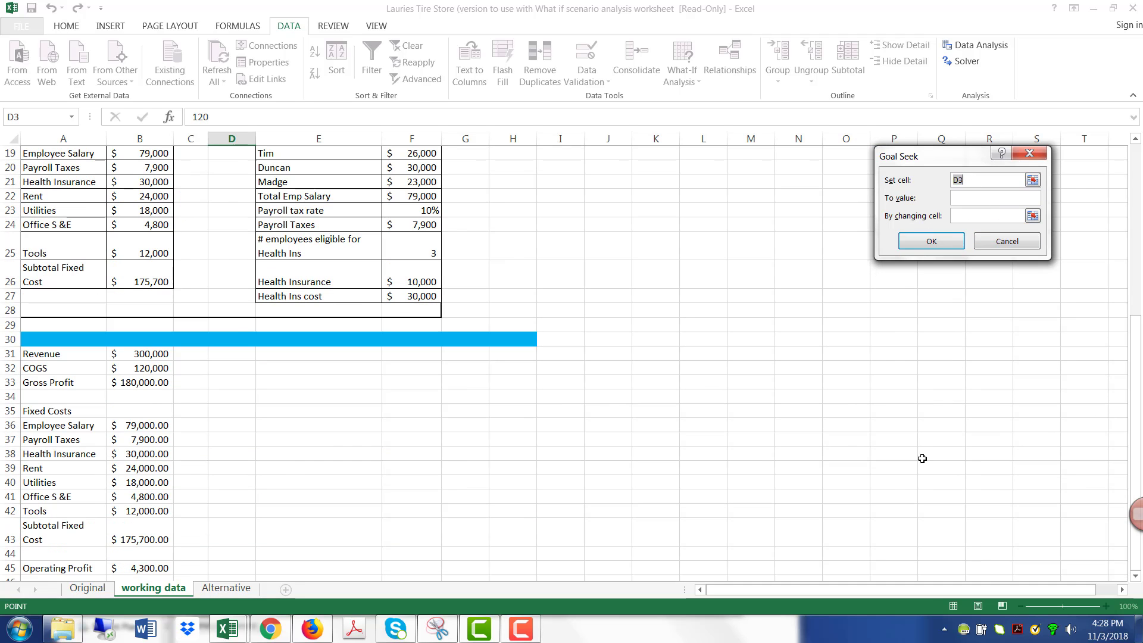
click(168, 569)
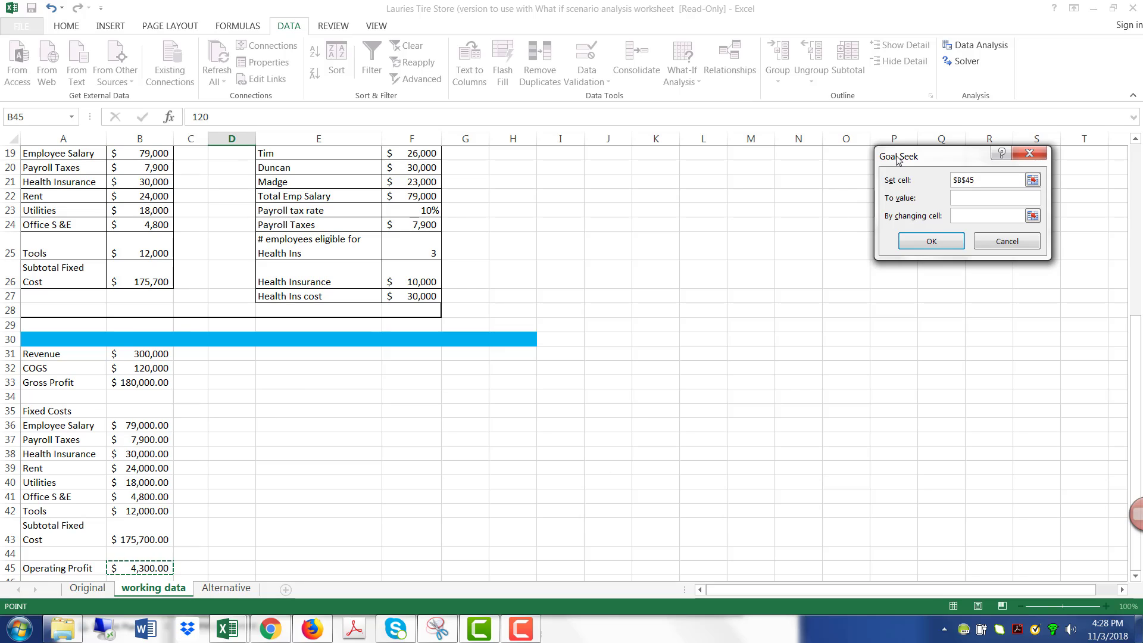
click(975, 202)
key(Tab)
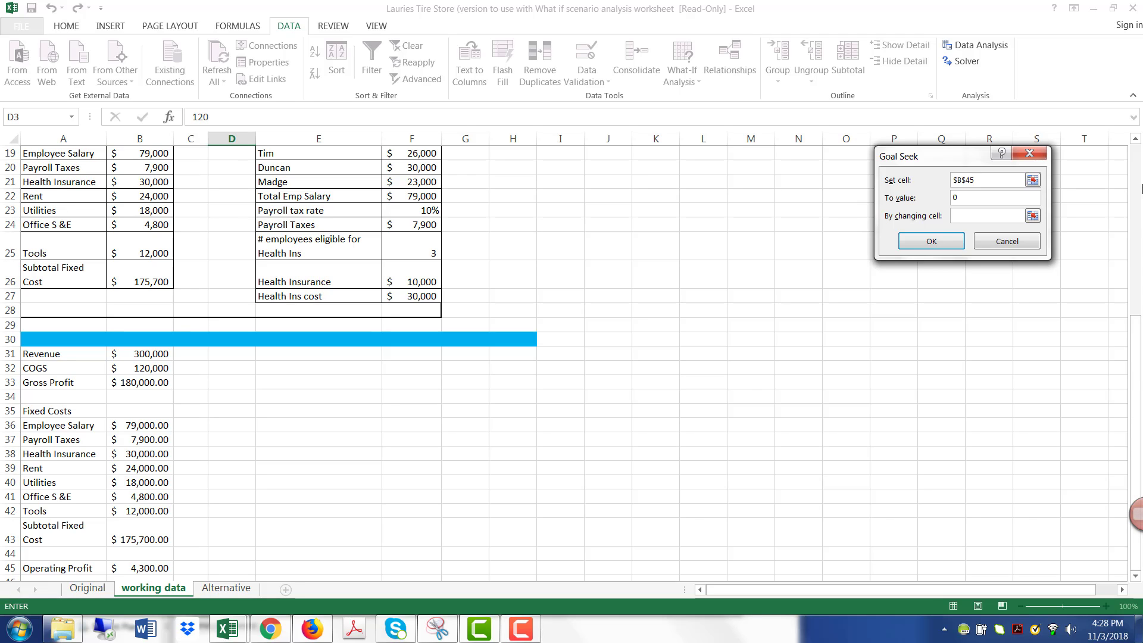
click(1135, 162)
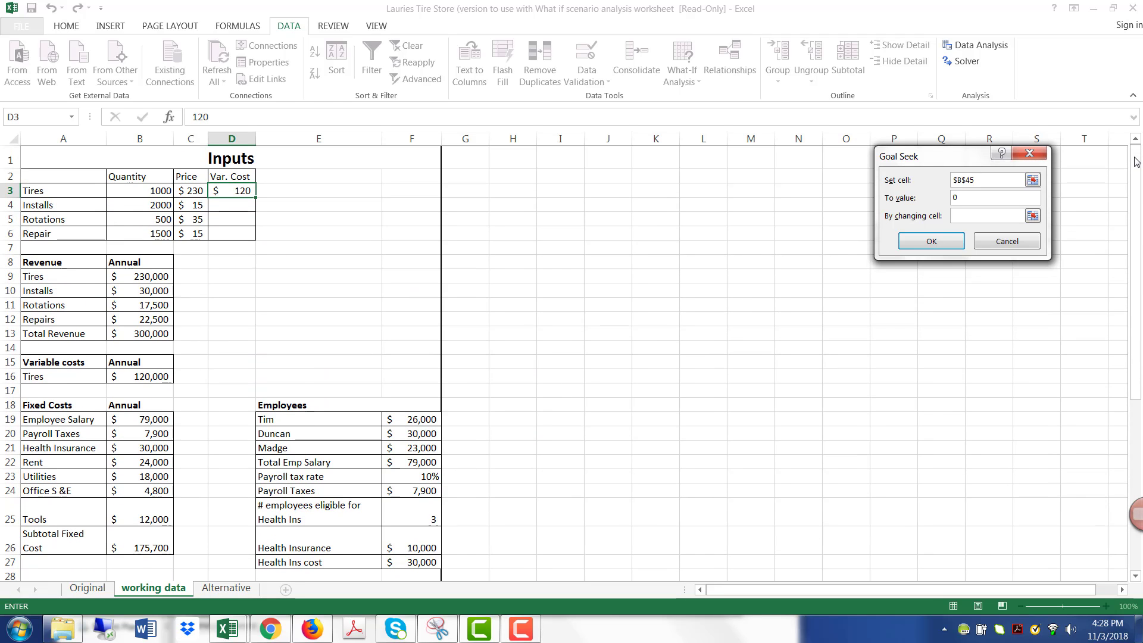
click(222, 190)
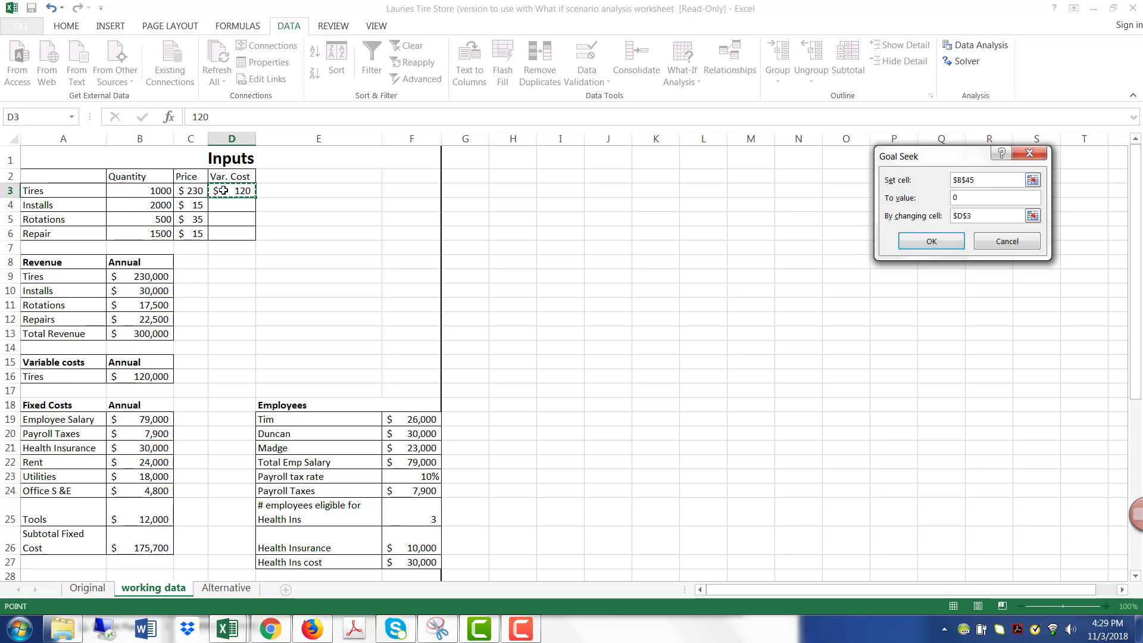
click(941, 240)
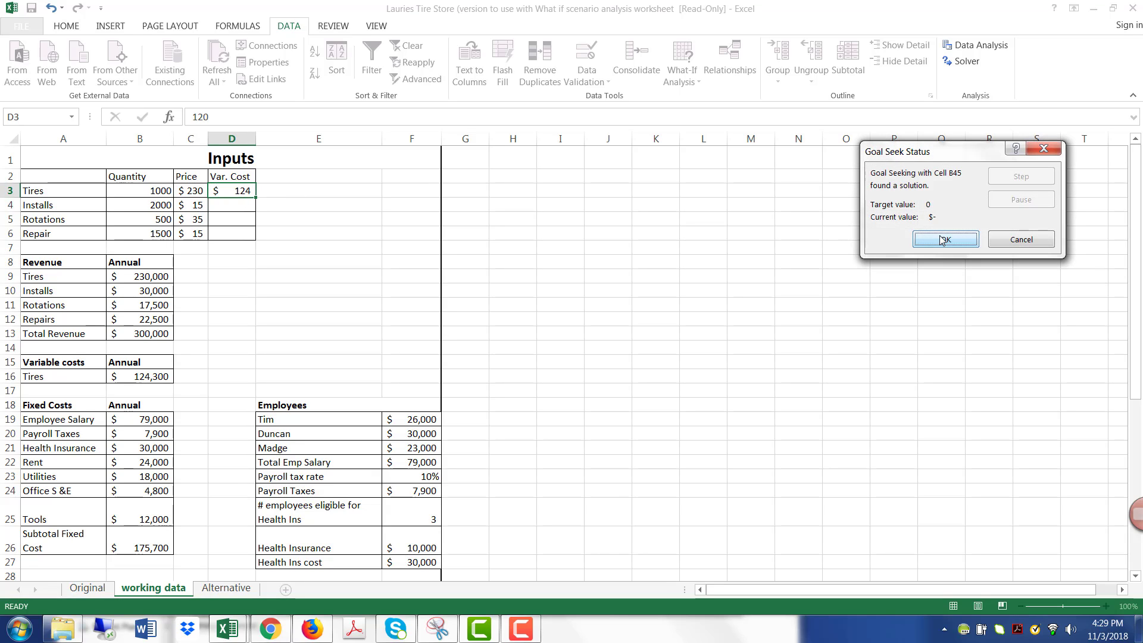